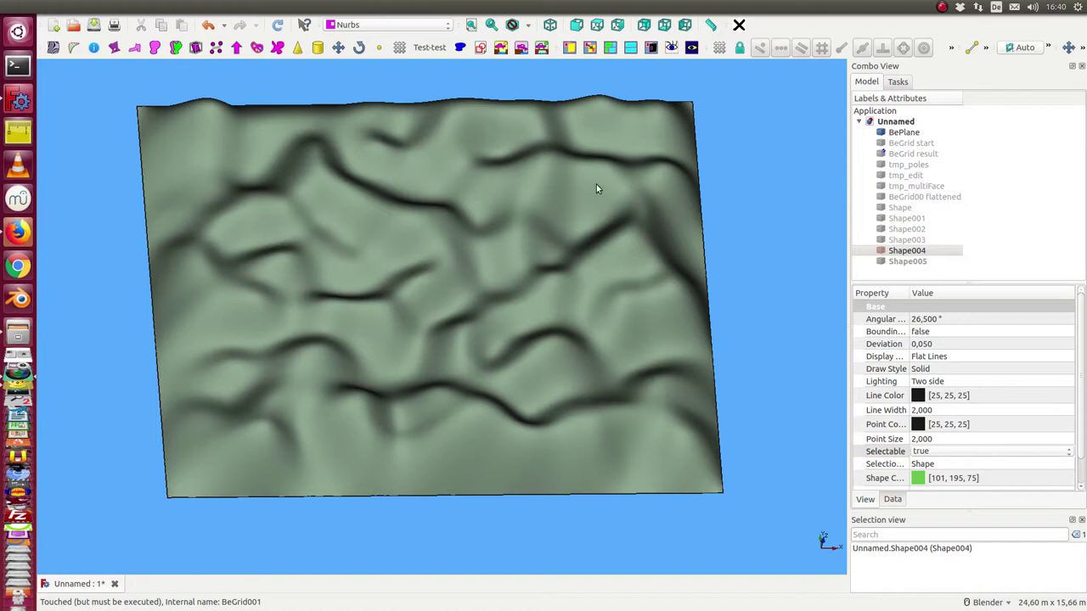
Step: Select Shape004 and Shape003 and orbit to inspect the rectangular region outline on the terrain
{"action": "mouse_move", "coordinate": [473, 550]}
{"action": "middle_mouse_down"}
{"action": "mouse_move", "coordinate": [473, 501]}
{"action": "mouse_move", "coordinate": [476, 540]}
{"action": "middle_mouse_up"}
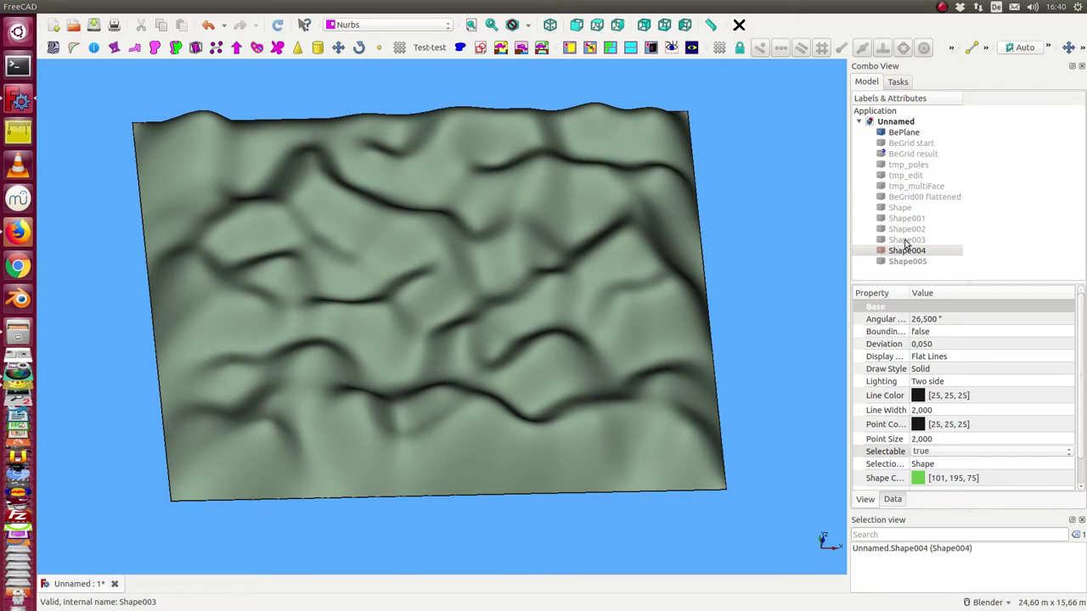
{"action": "left_click", "coordinate": [906, 250]}
{"action": "mouse_move", "coordinate": [522, 519]}
{"action": "middle_mouse_down"}
{"action": "mouse_move", "coordinate": [485, 453]}
{"action": "mouse_move", "coordinate": [511, 540]}
{"action": "mouse_move", "coordinate": [502, 543]}
{"action": "mouse_move", "coordinate": [483, 461]}
{"action": "mouse_move", "coordinate": [511, 510]}
{"action": "middle_mouse_up"}
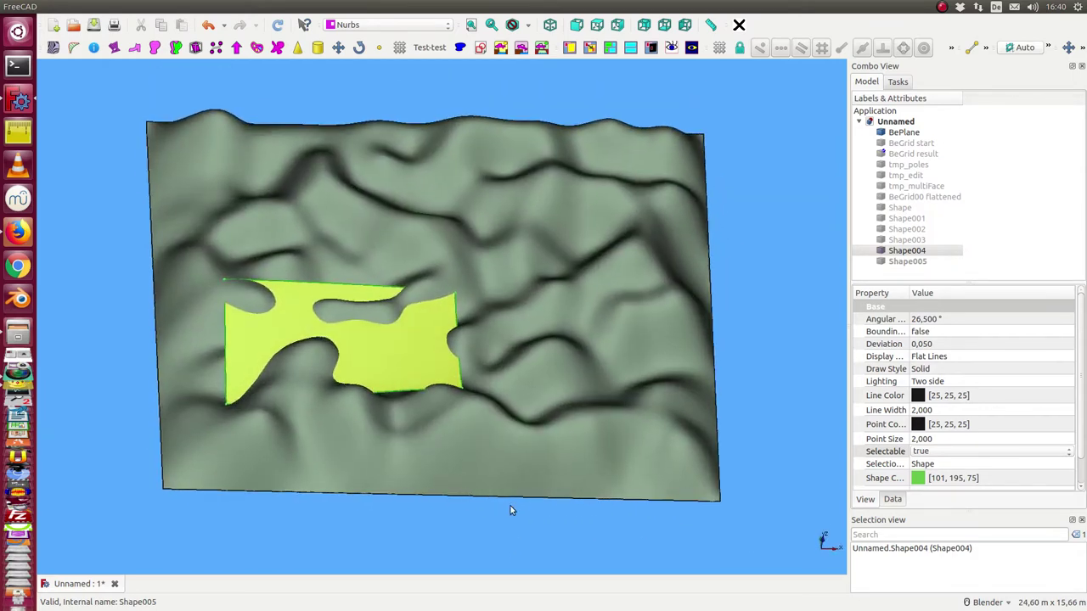
{"action": "left_click", "coordinate": [904, 240]}
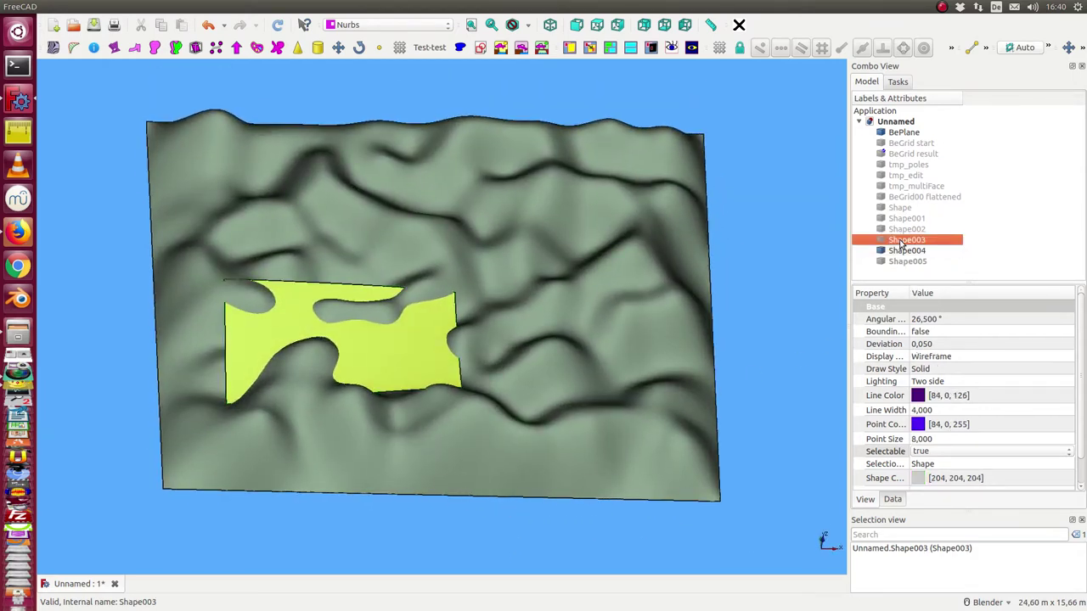
{"action": "middle_click_drag", "start_coordinate": [364, 497], "coordinate": [370, 493]}
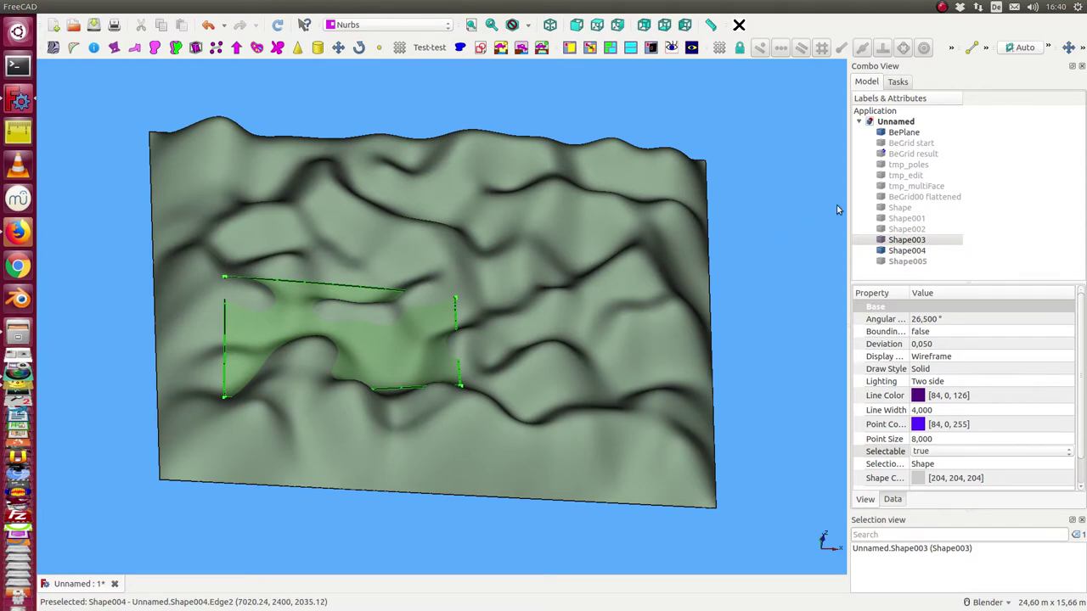
Step: Show the BeGrid start grid, hide the BePlane terrain surface, and orbit into a perspective view
{"action": "left_click", "coordinate": [911, 143]}
{"action": "key", "text": "space"}
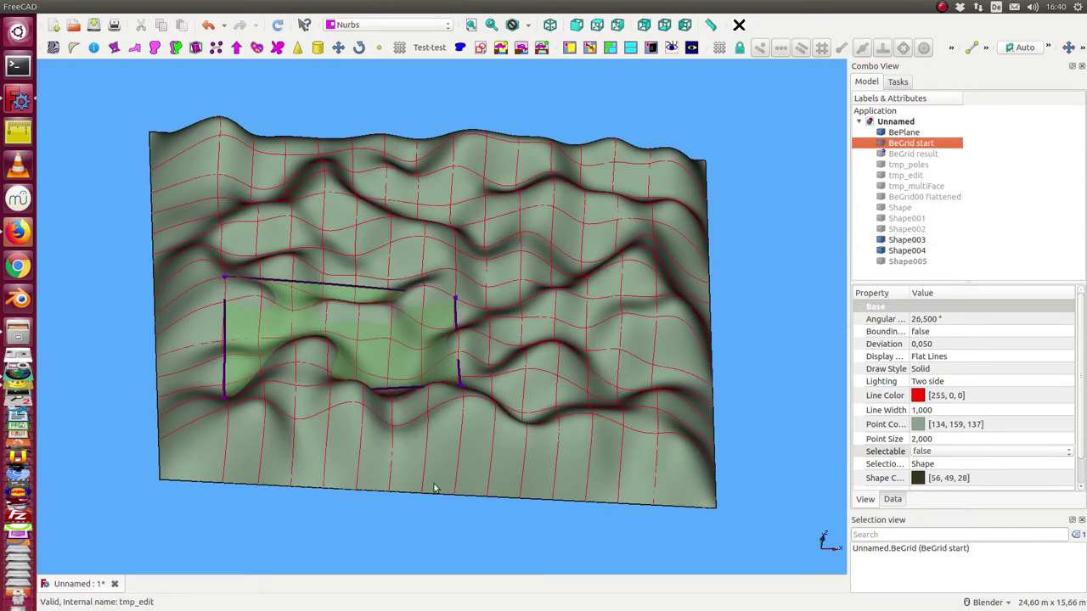
{"action": "mouse_move", "coordinate": [433, 488]}
{"action": "middle_mouse_down"}
{"action": "mouse_move", "coordinate": [433, 476]}
{"action": "mouse_move", "coordinate": [432, 506]}
{"action": "middle_mouse_up"}
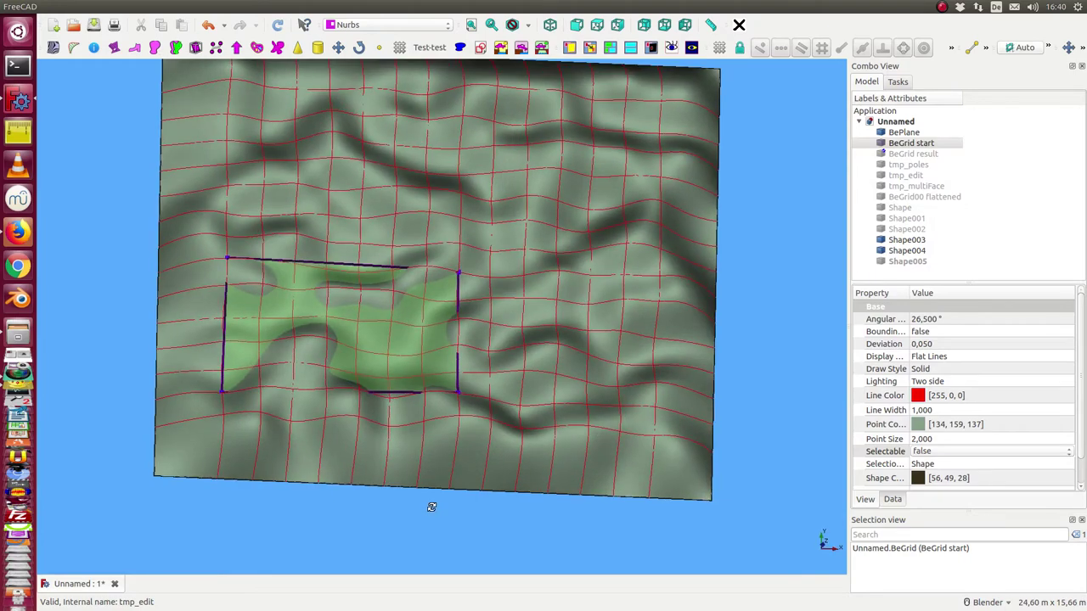
{"action": "left_click", "coordinate": [562, 397]}
{"action": "key", "text": "space"}
{"action": "middle_click_drag", "start_coordinate": [516, 487], "coordinate": [501, 416]}
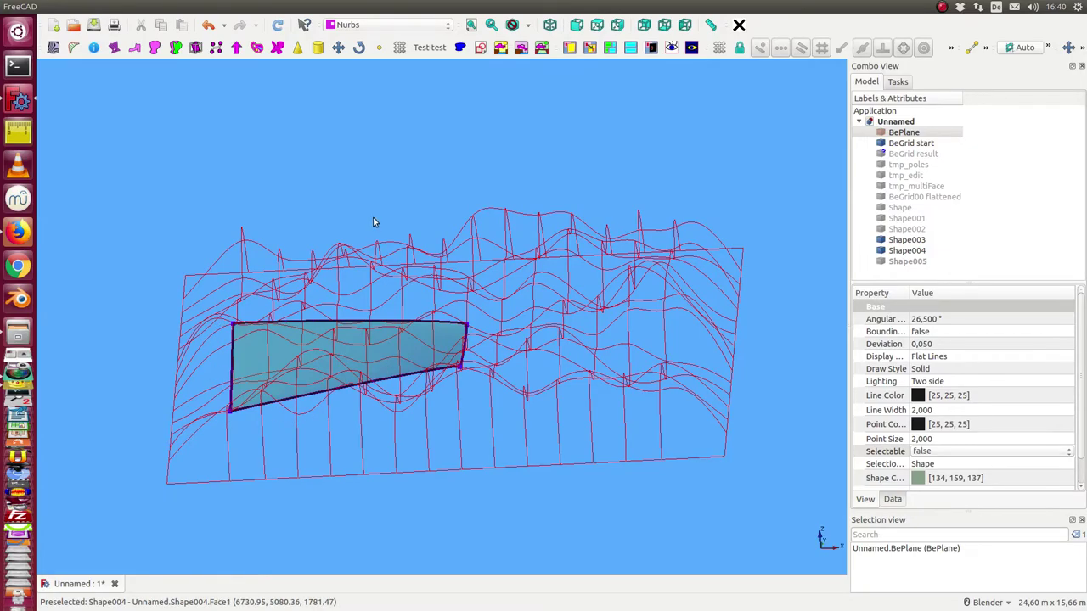
{"action": "middle_click_drag", "start_coordinate": [374, 223], "coordinate": [385, 373]}
Step: Hide the Shape004 patch and the Shape003 region outline
{"action": "left_click", "coordinate": [901, 263]}
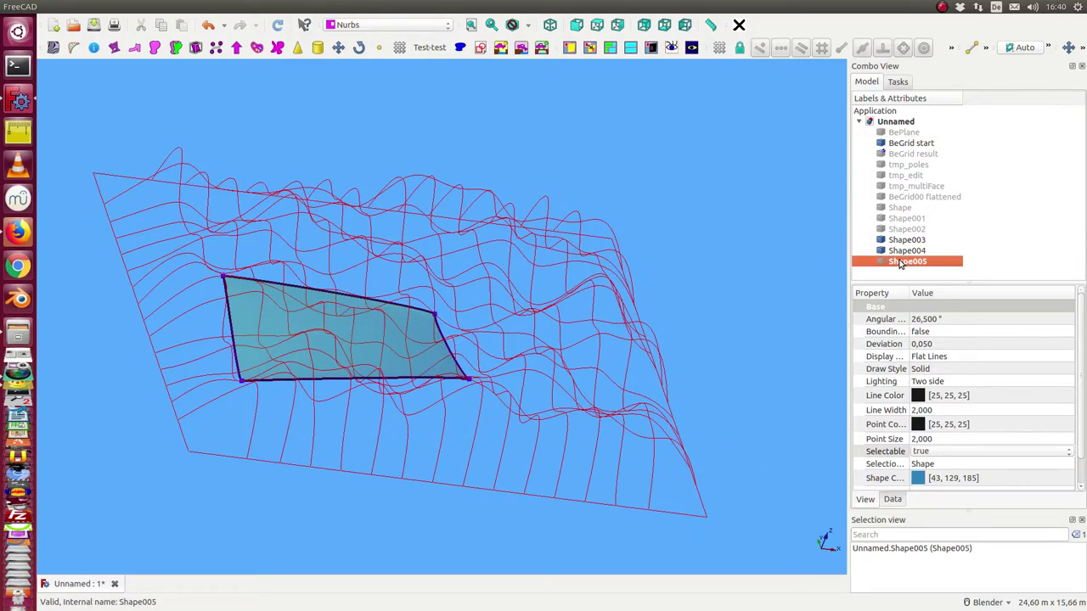
{"action": "left_click", "coordinate": [874, 250]}
{"action": "key", "text": "space"}
{"action": "left_click", "coordinate": [875, 240]}
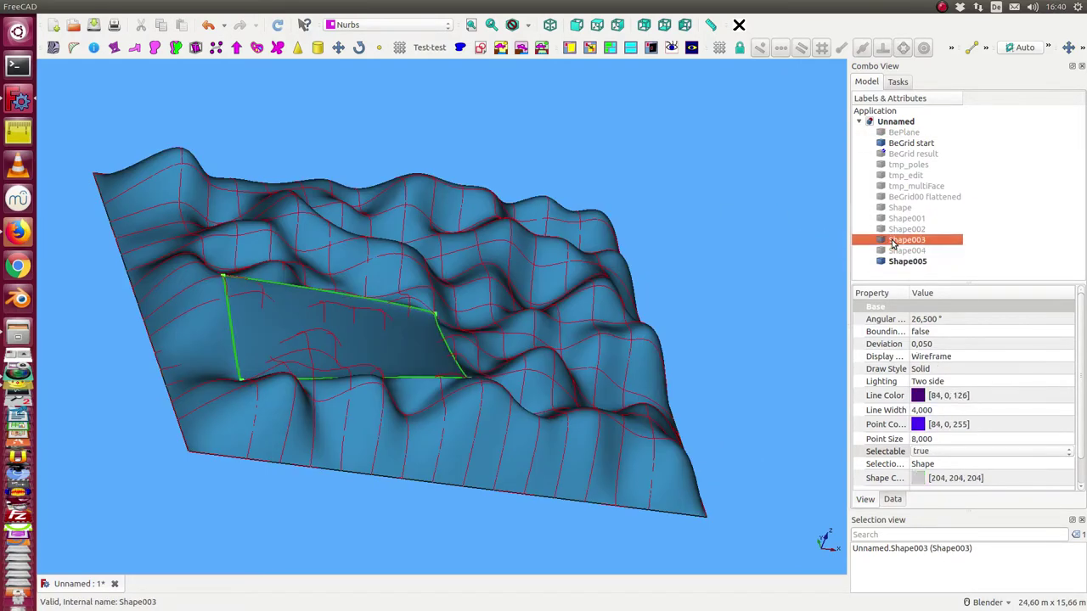
{"action": "key", "text": "space"}
Step: Turn to a frontal view and select the BeGrid00 flattened and BeGrid start grids
{"action": "middle_click_drag", "start_coordinate": [786, 230], "coordinate": [718, 274]}
{"action": "mouse_move", "coordinate": [403, 464]}
{"action": "middle_mouse_down"}
{"action": "mouse_move", "coordinate": [232, 539]}
{"action": "mouse_move", "coordinate": [300, 536]}
{"action": "mouse_move", "coordinate": [230, 337]}
{"action": "middle_mouse_up"}
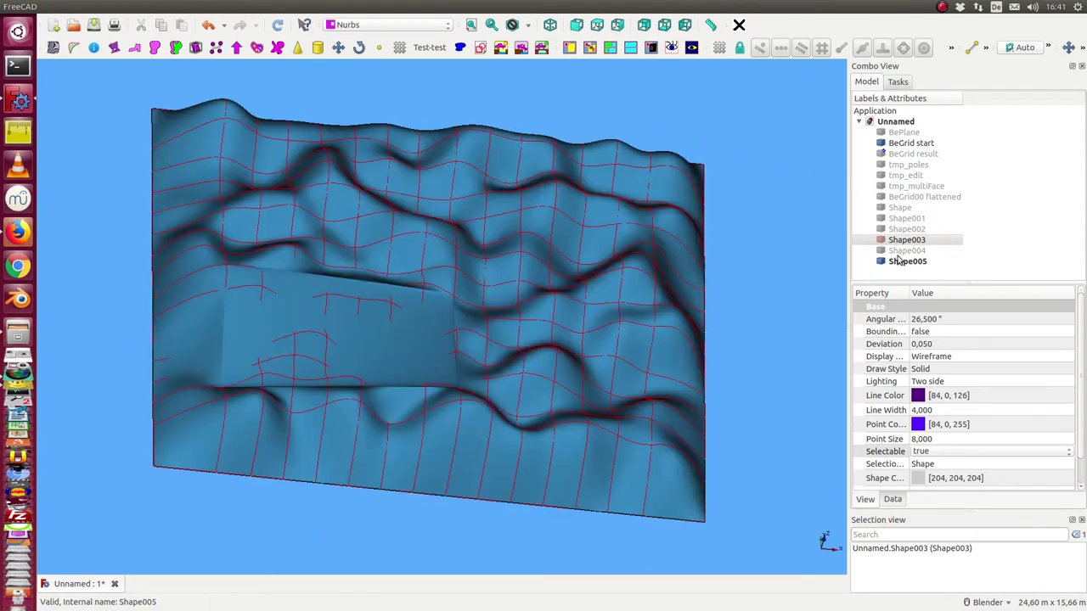
{"action": "left_click", "coordinate": [912, 196]}
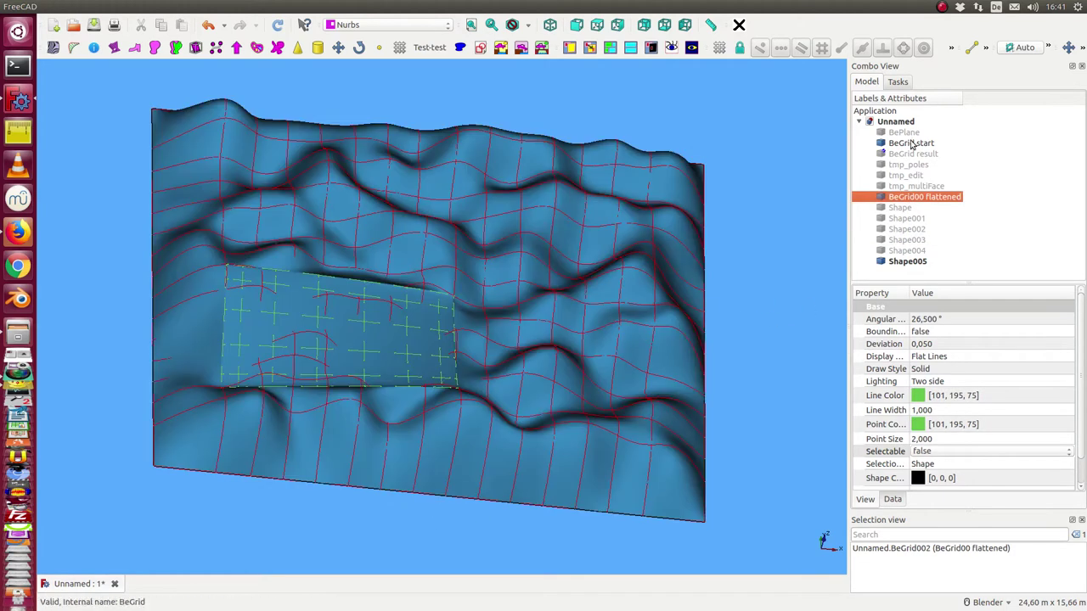
{"action": "left_click", "coordinate": [910, 144]}
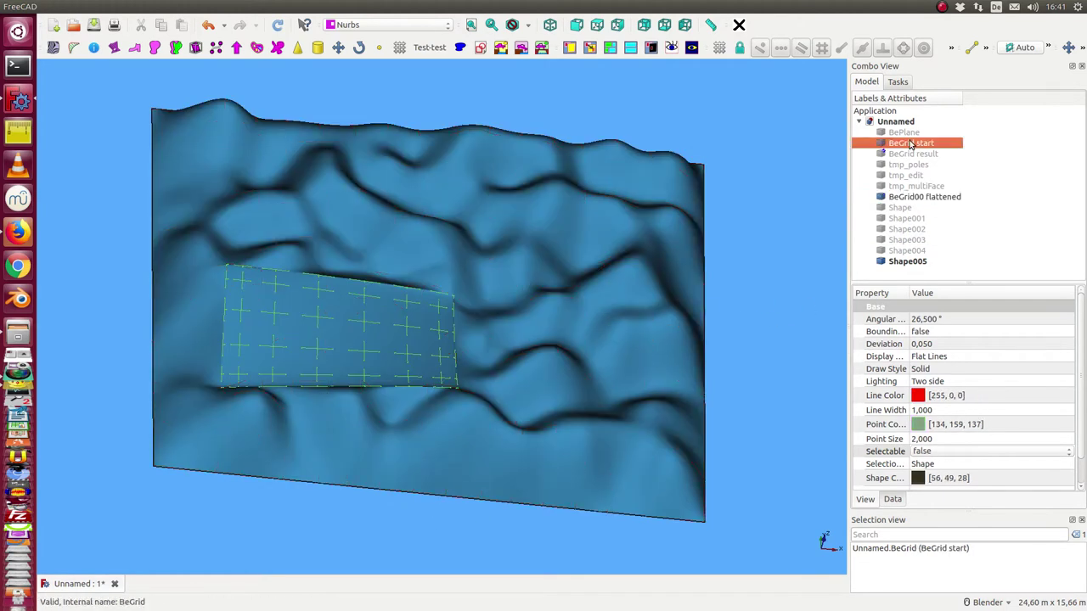
Step: Hide the Shape005 result surface and show the Shape004 flattened patch edge-on
{"action": "left_click", "coordinate": [907, 261]}
{"action": "key", "text": "space"}
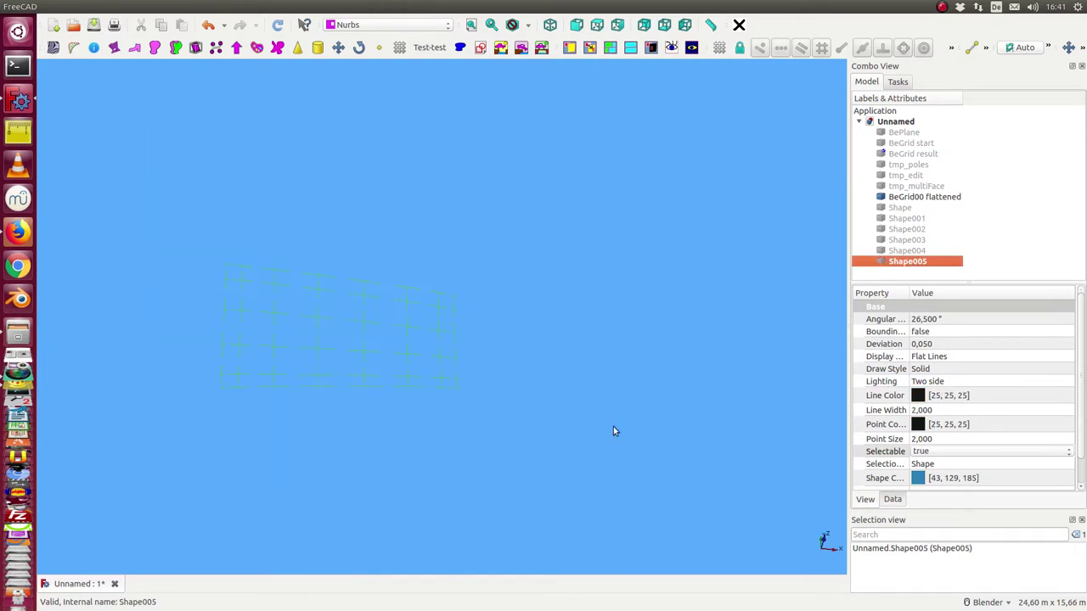
{"action": "left_click", "coordinate": [905, 250]}
{"action": "key", "text": "space"}
{"action": "middle_click_drag", "start_coordinate": [608, 414], "coordinate": [544, 417]}
{"action": "left_click", "coordinate": [561, 385]}
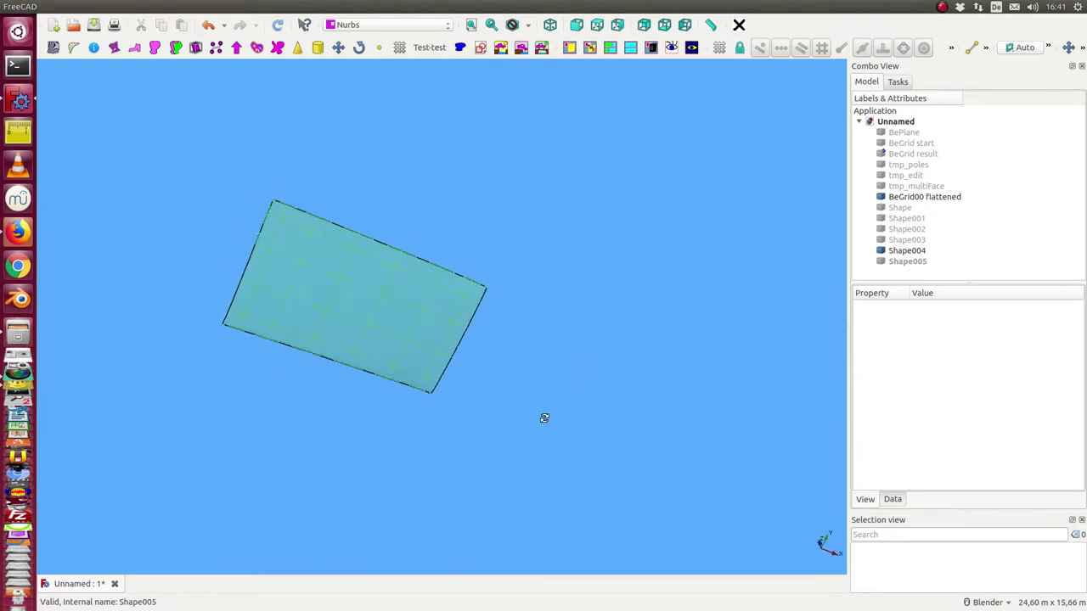
Step: Turn off scene lighting and orbit around the patch to check its flatness
{"action": "left_click", "coordinate": [692, 48]}
{"action": "middle_click_drag", "start_coordinate": [574, 216], "coordinate": [524, 212]}
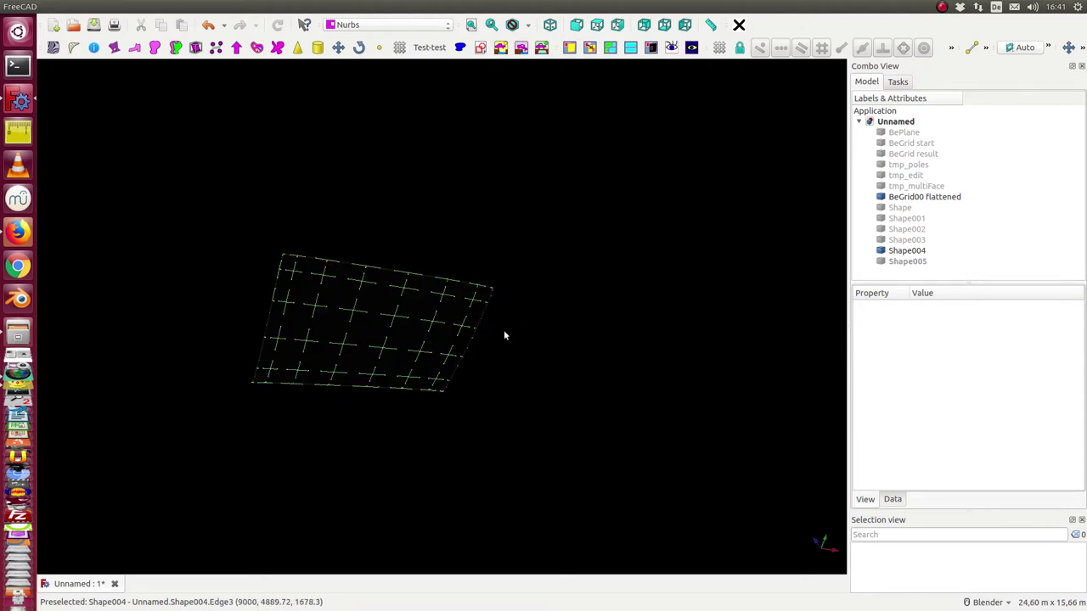
{"action": "middle_click_drag", "start_coordinate": [306, 456], "coordinate": [226, 372]}
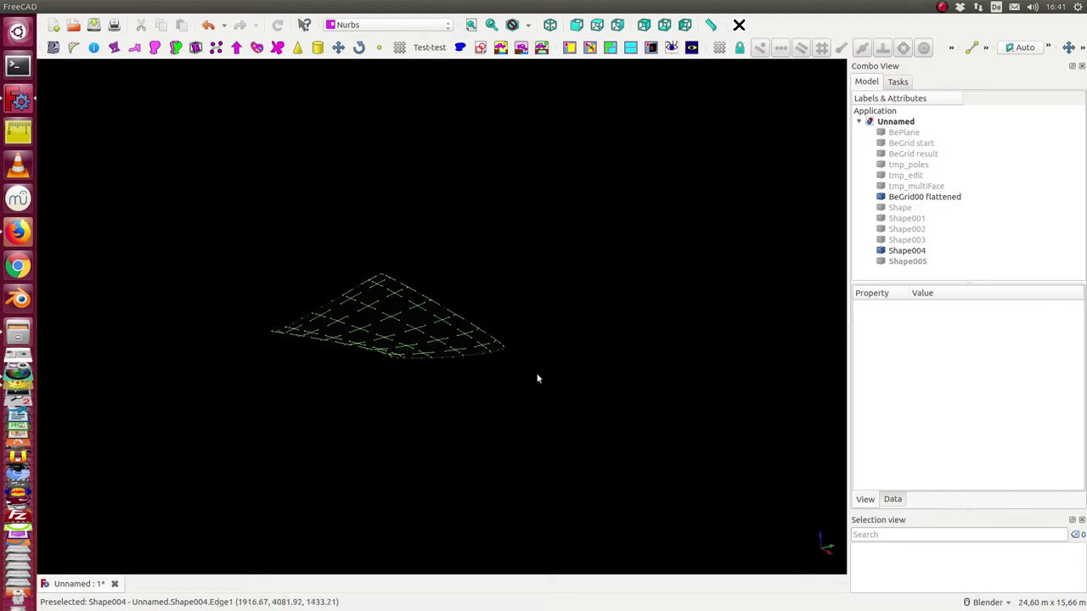
{"action": "middle_click_drag", "start_coordinate": [355, 393], "coordinate": [458, 420]}
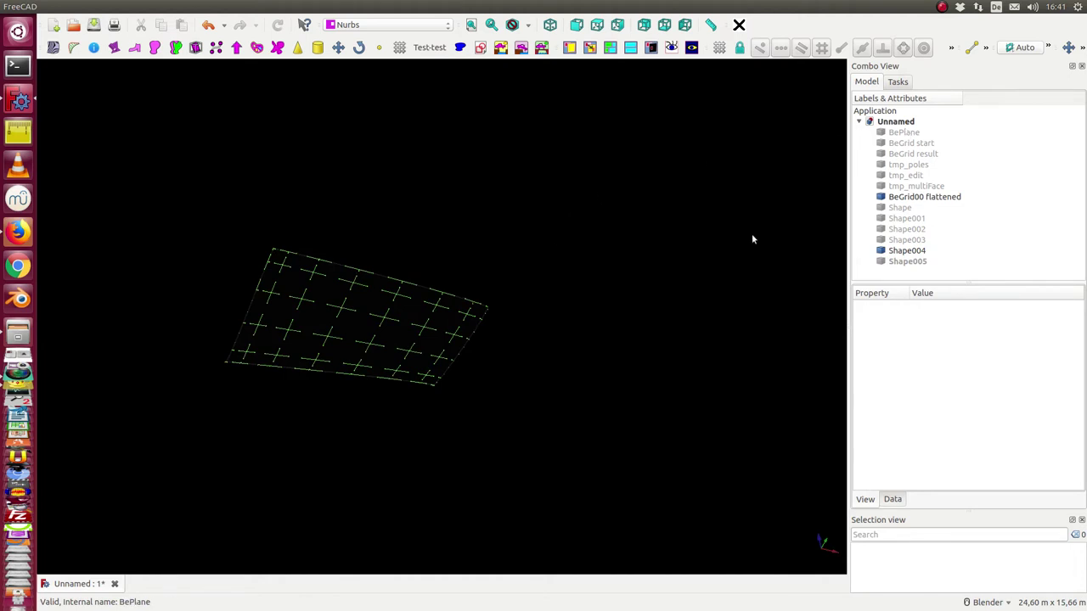
Step: Show BePlane again, restore lighting, hide BeGrid00 flattened, and show the BeGrid start grid
{"action": "left_click", "coordinate": [905, 250]}
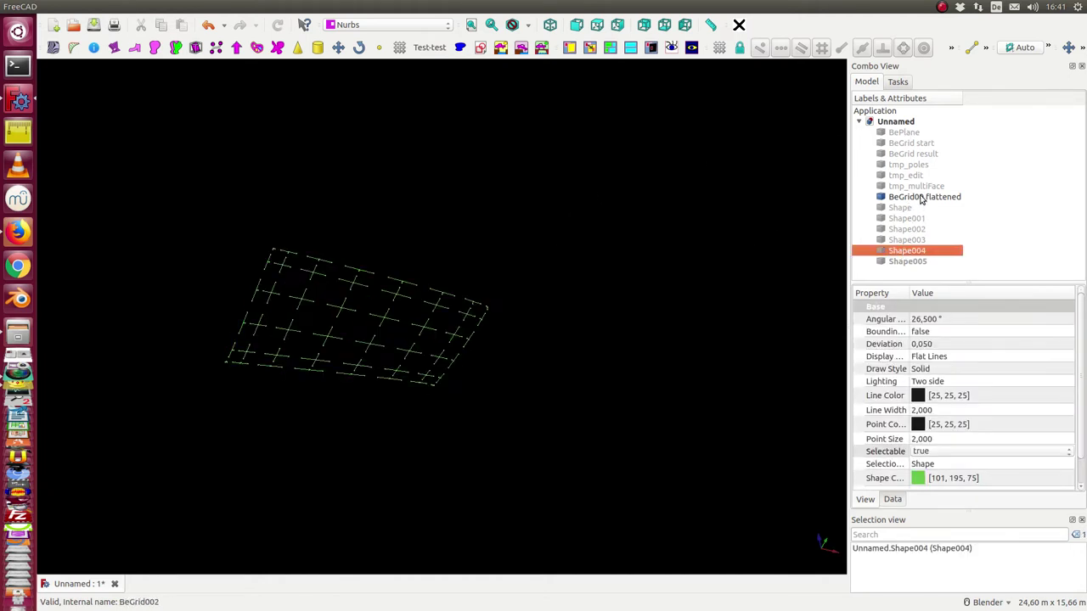
{"action": "left_click", "coordinate": [901, 133]}
{"action": "key", "text": "space"}
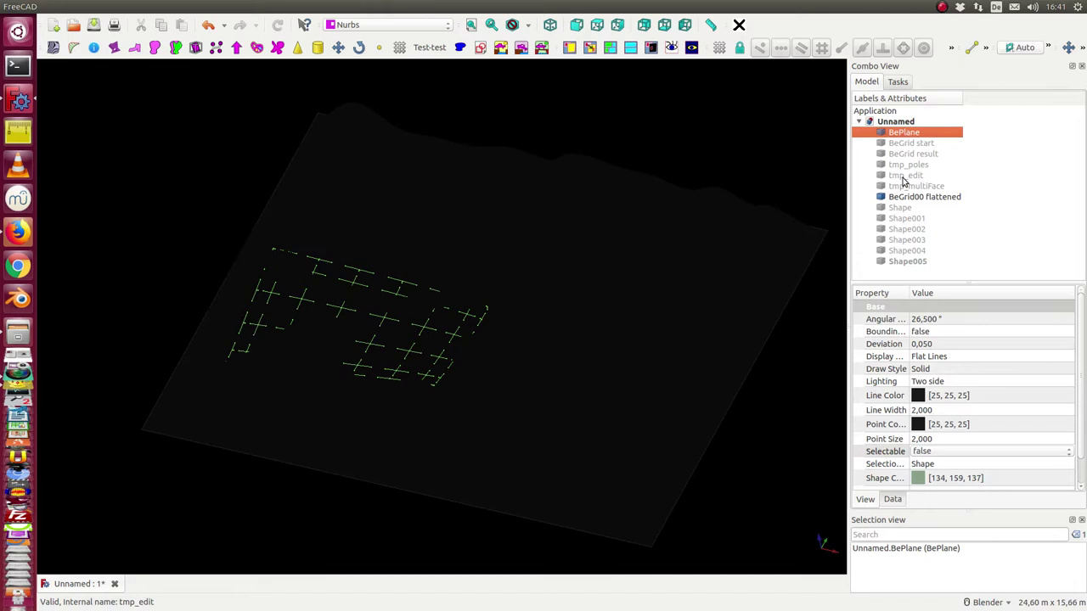
{"action": "left_click", "coordinate": [670, 46]}
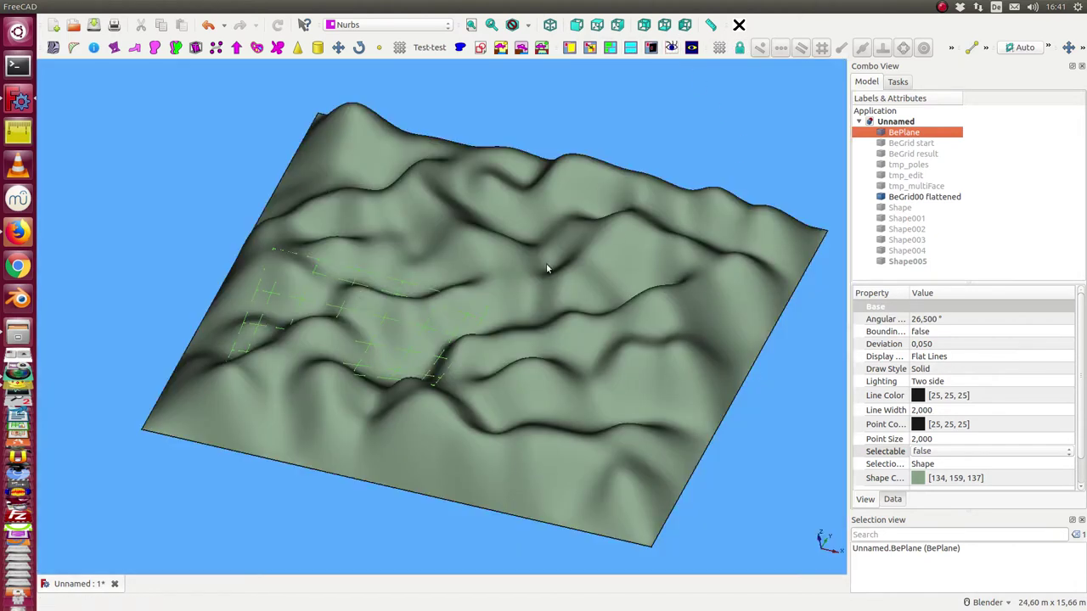
{"action": "left_click", "coordinate": [906, 197]}
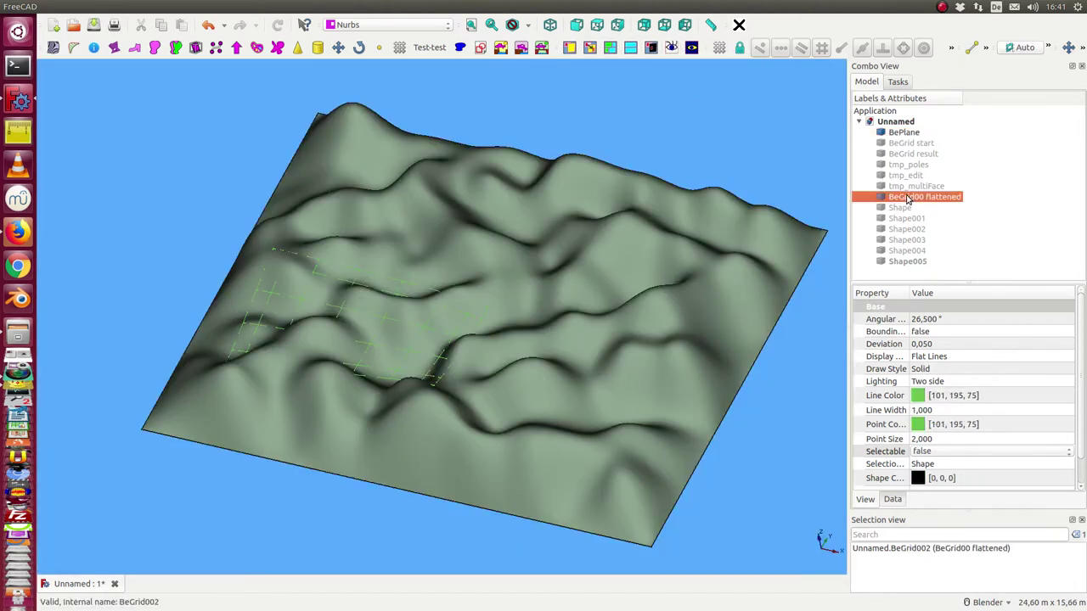
{"action": "left_click", "coordinate": [901, 144]}
{"action": "key", "text": "space"}
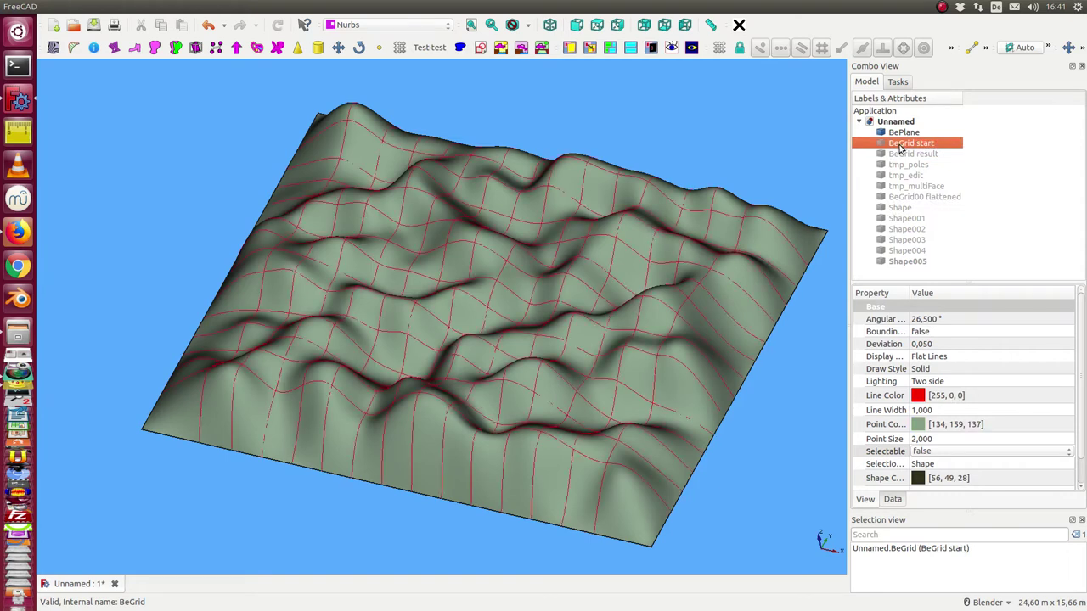
Step: Open the Multi Face Poles Editor and select tmp_poles from a near top-down view
{"action": "left_click", "coordinate": [739, 24]}
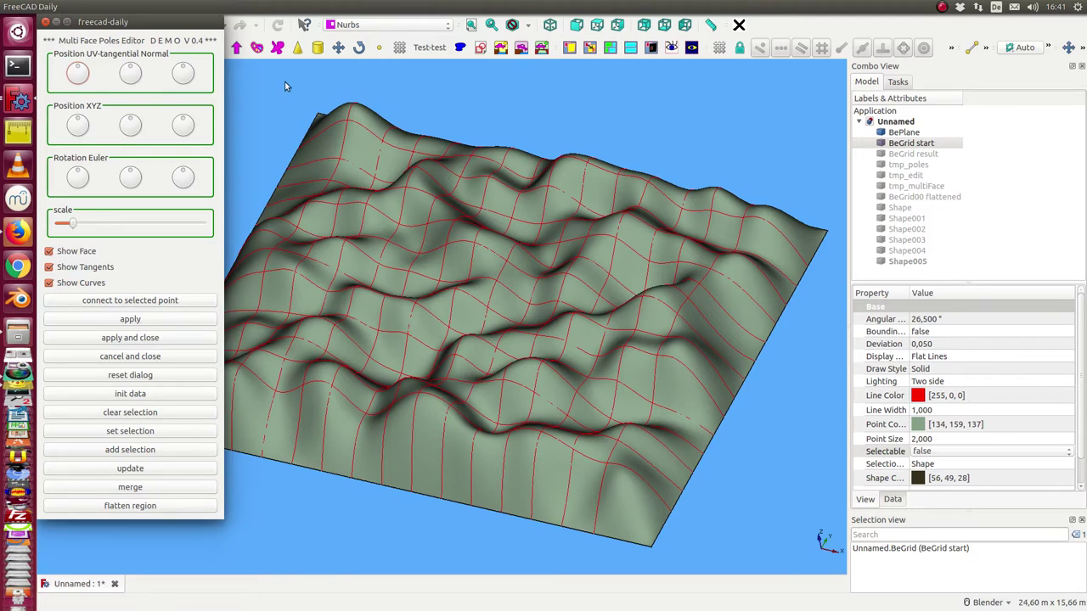
{"action": "middle_click_drag", "start_coordinate": [364, 361], "coordinate": [406, 319]}
{"action": "middle_click_drag", "start_coordinate": [480, 329], "coordinate": [569, 314]}
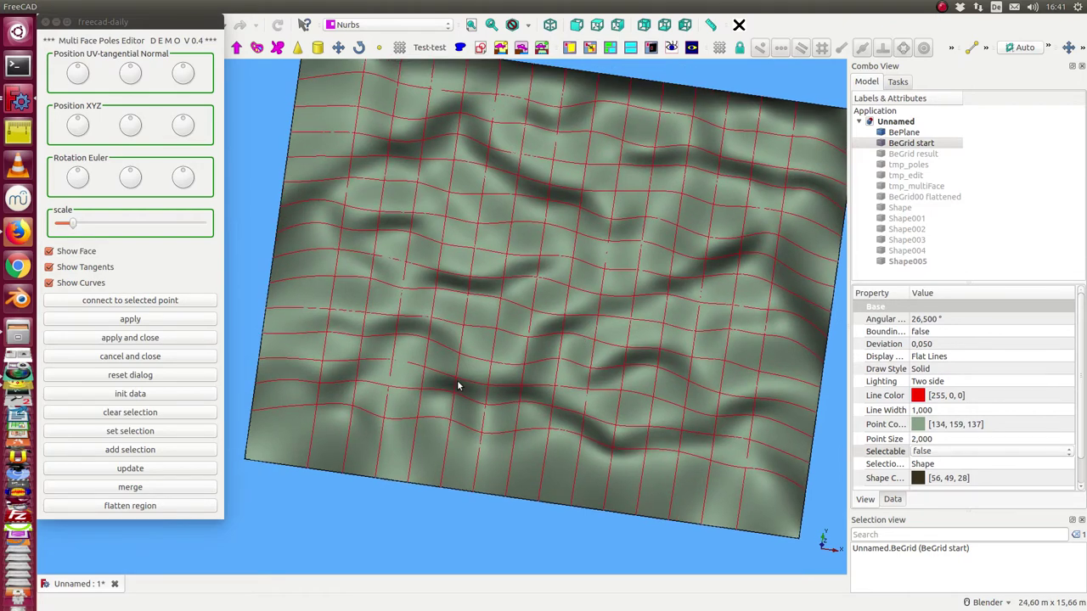
{"action": "left_click", "coordinate": [899, 166]}
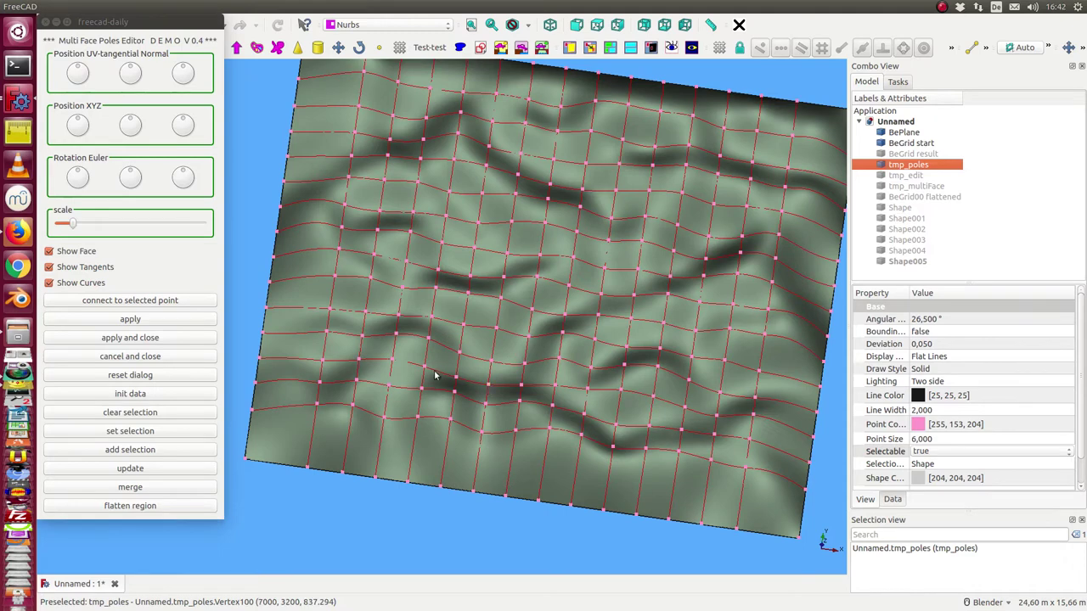
Step: Pick two corner poles, set them as the selection, and flatten the region between them
{"action": "left_click", "coordinate": [428, 341]}
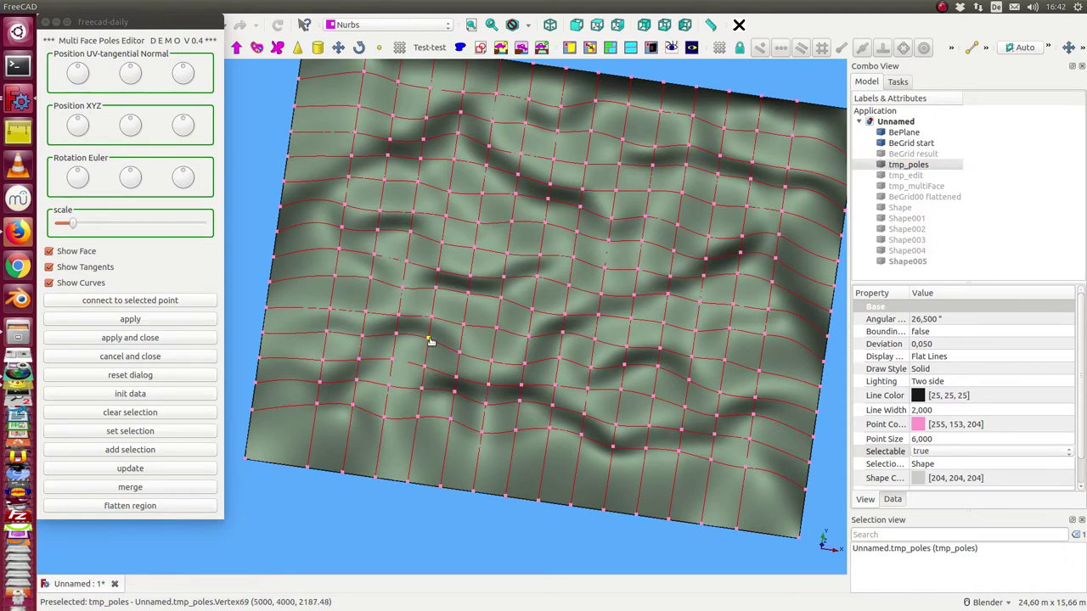
{"action": "left_click", "coordinate": [581, 208], "text": "ctrl"}
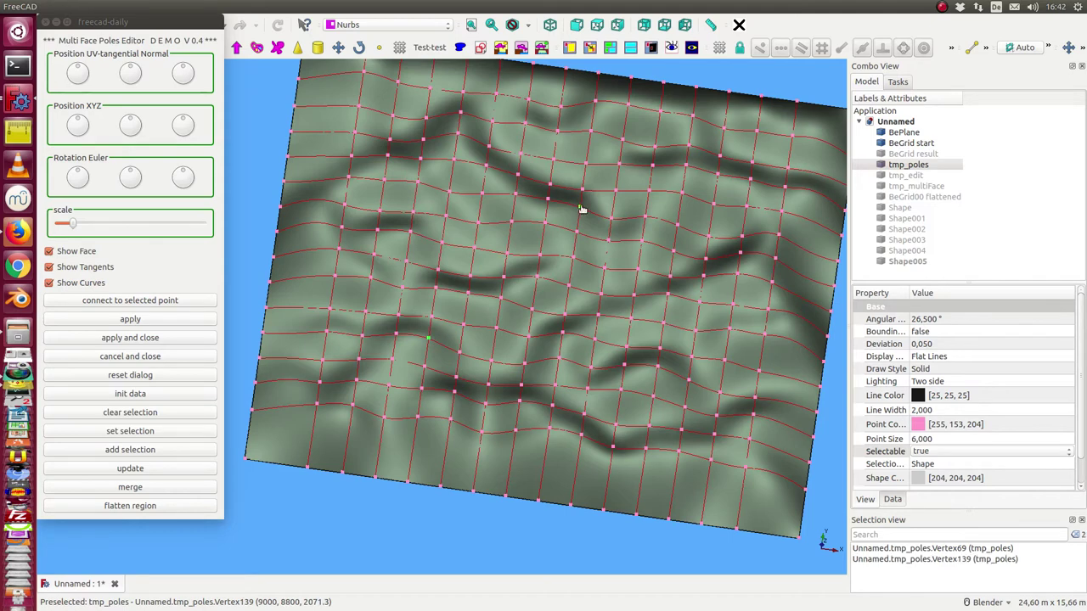
{"action": "left_click", "coordinate": [128, 431]}
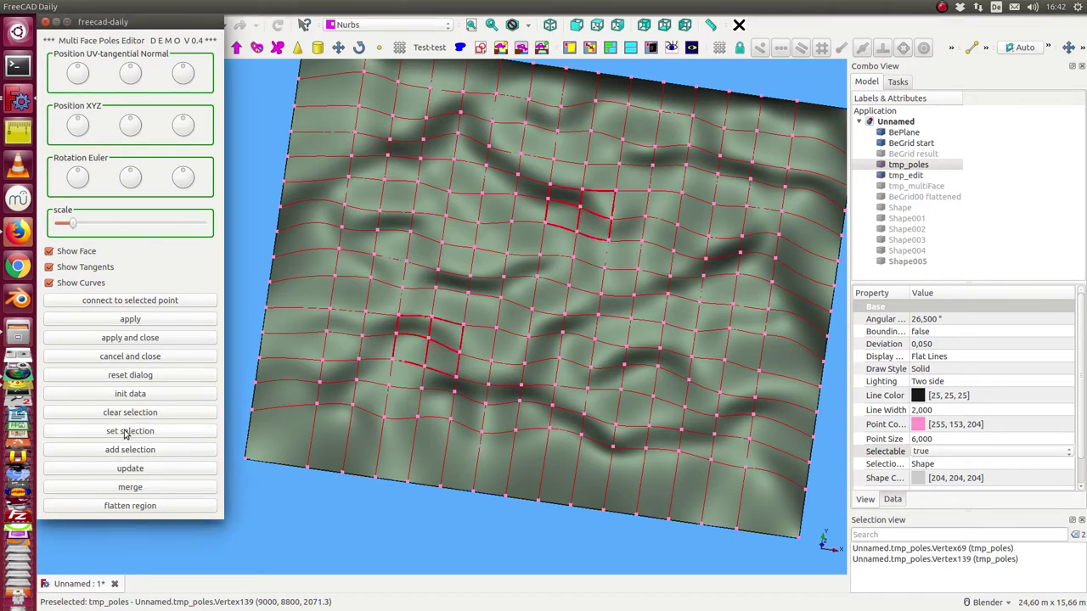
{"action": "left_click", "coordinate": [146, 508]}
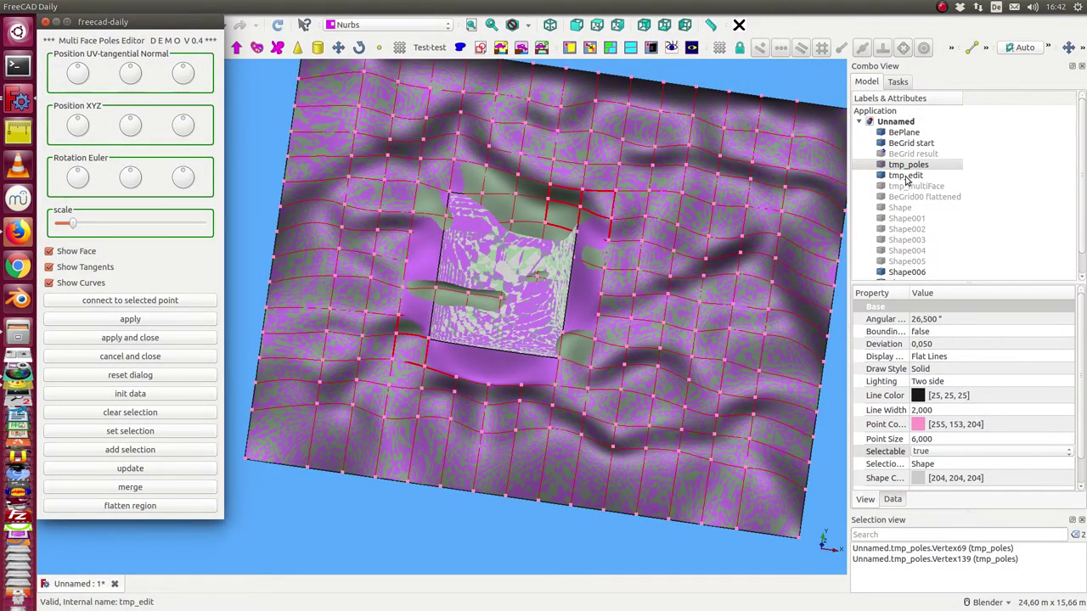
Step: Hide tmp_edit, Shape006, Shape007 and BePlane, then tilt the view of the plateau terrain
{"action": "left_click", "coordinate": [906, 177]}
{"action": "key", "text": "space"}
{"action": "scroll", "coordinate": [934, 233], "scroll_direction": "down", "scroll_amount": 1}
{"action": "left_click", "coordinate": [904, 252]}
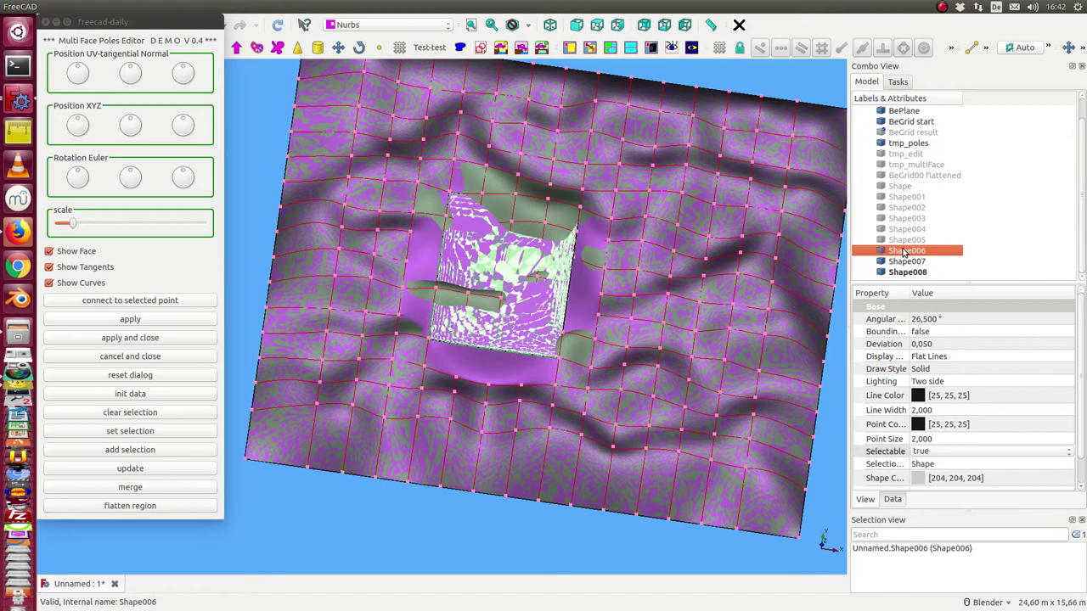
{"action": "key", "text": "space"}
{"action": "left_click", "coordinate": [906, 262]}
{"action": "key", "text": "space"}
{"action": "scroll", "coordinate": [911, 129], "scroll_direction": "up", "scroll_amount": 1}
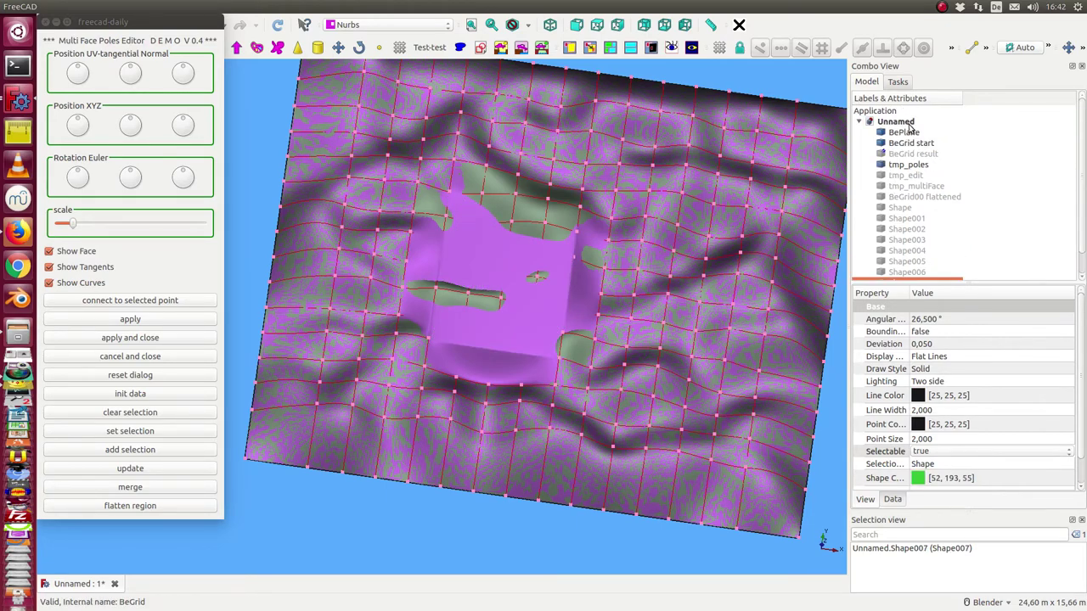
{"action": "left_click", "coordinate": [906, 132]}
{"action": "key", "text": "space"}
{"action": "left_click", "coordinate": [913, 167]}
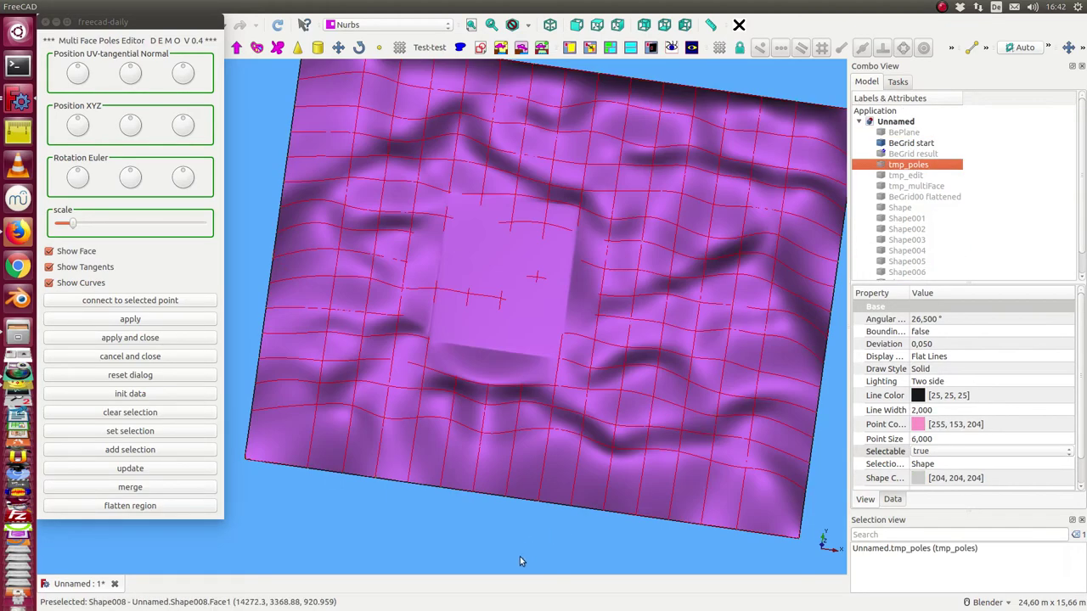
{"action": "mouse_move", "coordinate": [521, 476]}
{"action": "middle_mouse_down"}
{"action": "mouse_move", "coordinate": [431, 477]}
{"action": "mouse_move", "coordinate": [418, 501]}
{"action": "mouse_move", "coordinate": [432, 533]}
{"action": "mouse_move", "coordinate": [430, 503]}
{"action": "mouse_move", "coordinate": [454, 501]}
{"action": "middle_mouse_up"}
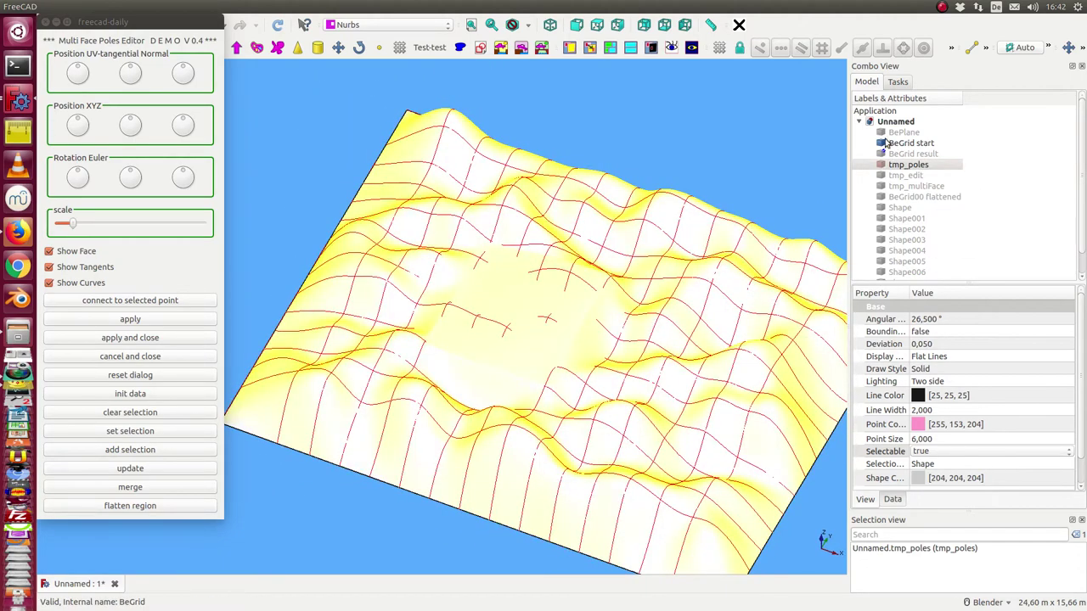
Step: Show the BePlane plane and orbit to compare it with the flattened area
{"action": "left_click", "coordinate": [912, 154]}
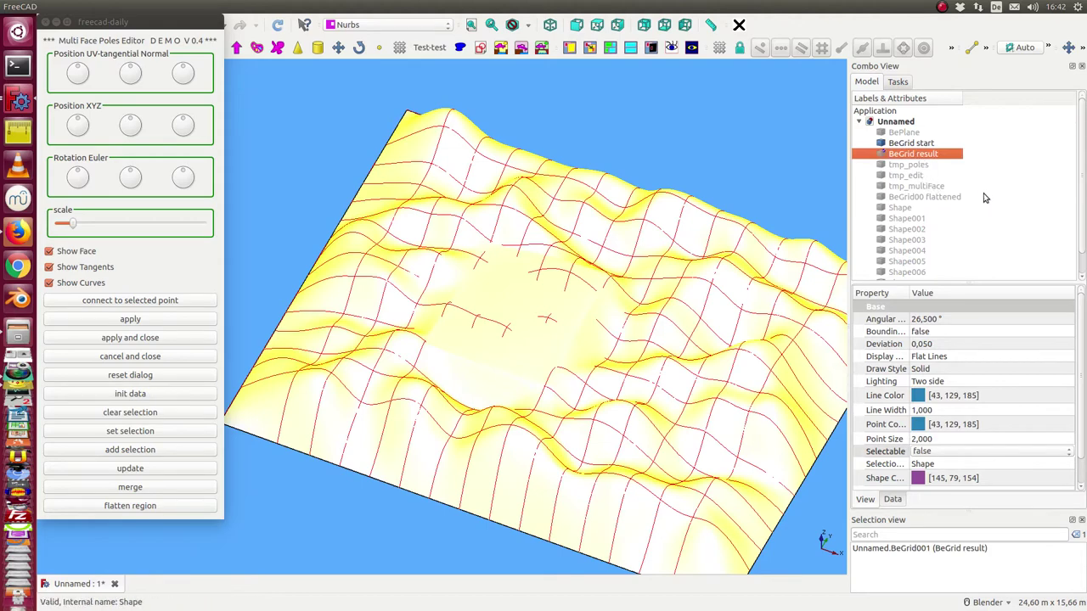
{"action": "scroll", "coordinate": [984, 198], "scroll_direction": "down", "scroll_amount": 1}
{"action": "left_click", "coordinate": [918, 113]}
{"action": "key", "text": "space"}
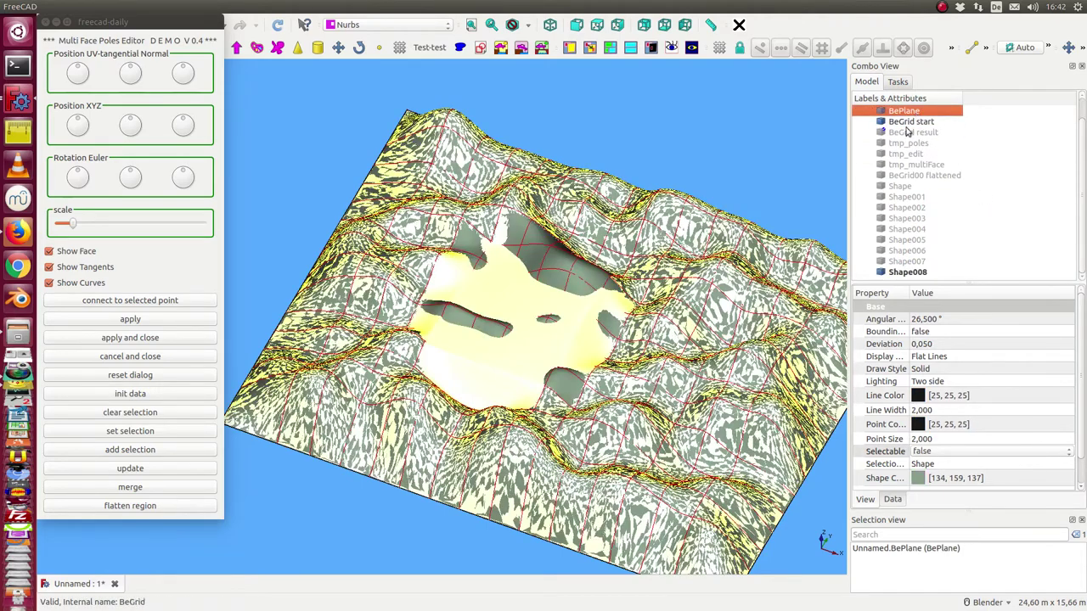
{"action": "mouse_move", "coordinate": [509, 356]}
{"action": "middle_mouse_down"}
{"action": "mouse_move", "coordinate": [382, 459]}
{"action": "mouse_move", "coordinate": [373, 497]}
{"action": "mouse_move", "coordinate": [499, 348]}
{"action": "mouse_move", "coordinate": [525, 414]}
{"action": "mouse_move", "coordinate": [451, 186]}
{"action": "mouse_move", "coordinate": [542, 263]}
{"action": "mouse_move", "coordinate": [610, 287]}
{"action": "mouse_move", "coordinate": [664, 331]}
{"action": "mouse_move", "coordinate": [345, 270]}
{"action": "mouse_move", "coordinate": [594, 266]}
{"action": "mouse_move", "coordinate": [585, 495]}
{"action": "mouse_move", "coordinate": [472, 347]}
{"action": "mouse_move", "coordinate": [588, 453]}
{"action": "mouse_move", "coordinate": [492, 365]}
{"action": "mouse_move", "coordinate": [538, 407]}
{"action": "mouse_move", "coordinate": [517, 416]}
{"action": "mouse_move", "coordinate": [544, 399]}
{"action": "middle_mouse_up"}
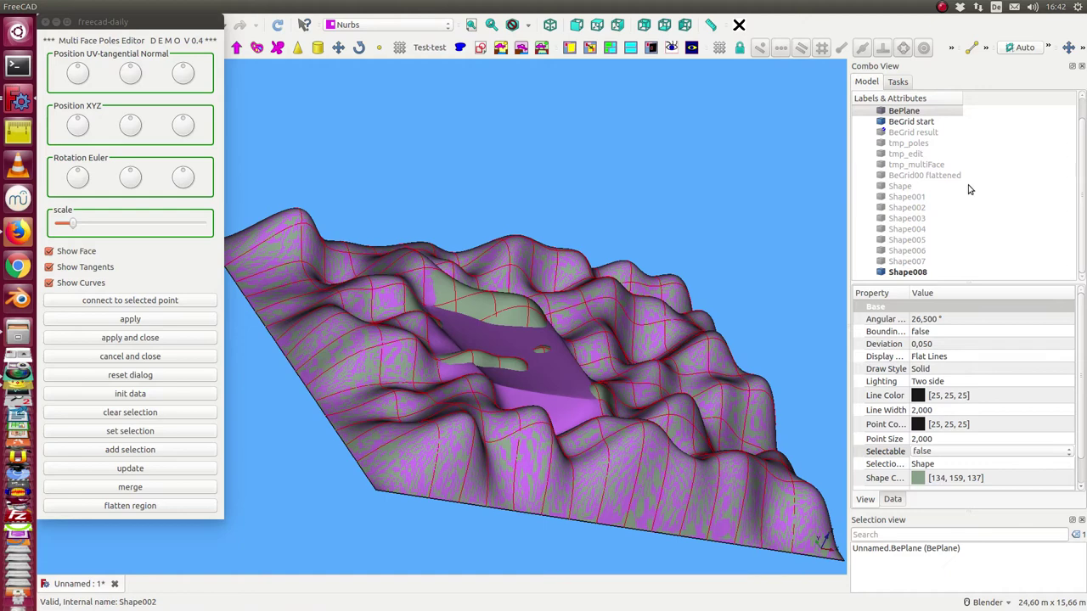
Step: Hide BePlane again and orbit to a lower frontal view of the grid
{"action": "left_click", "coordinate": [928, 134]}
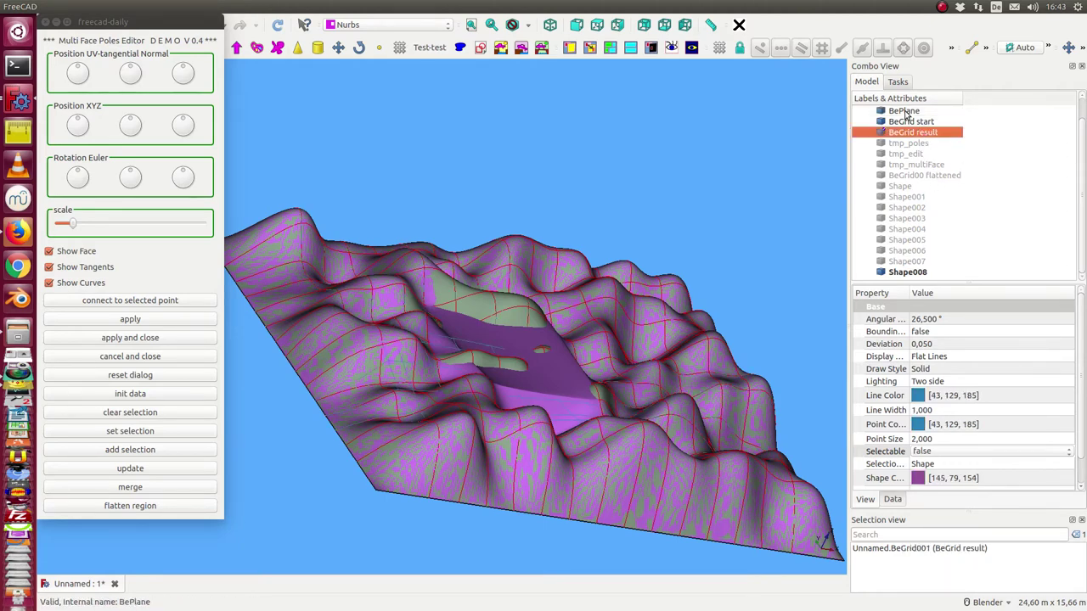
{"action": "left_click", "coordinate": [905, 111]}
{"action": "key", "text": "space"}
{"action": "left_click", "coordinate": [905, 272]}
{"action": "middle_click_drag", "start_coordinate": [745, 255], "coordinate": [722, 340]}
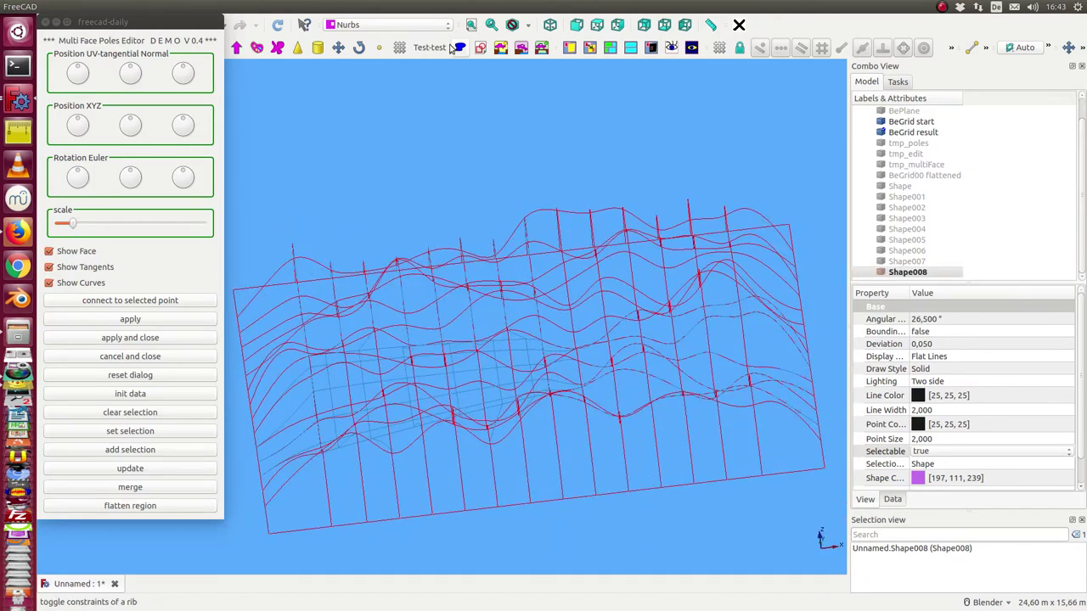
Step: Close the poles editor, turn lighting off, and orbit the wireframe terrain through several angles
{"action": "left_click", "coordinate": [46, 22]}
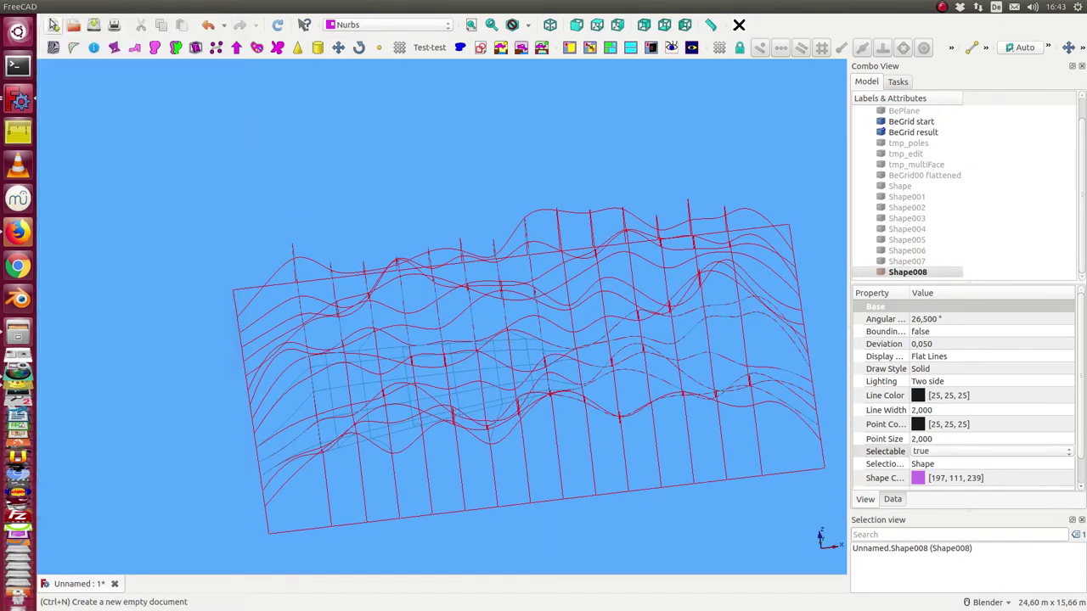
{"action": "left_click", "coordinate": [692, 47]}
{"action": "middle_click_drag", "start_coordinate": [516, 409], "coordinate": [499, 380]}
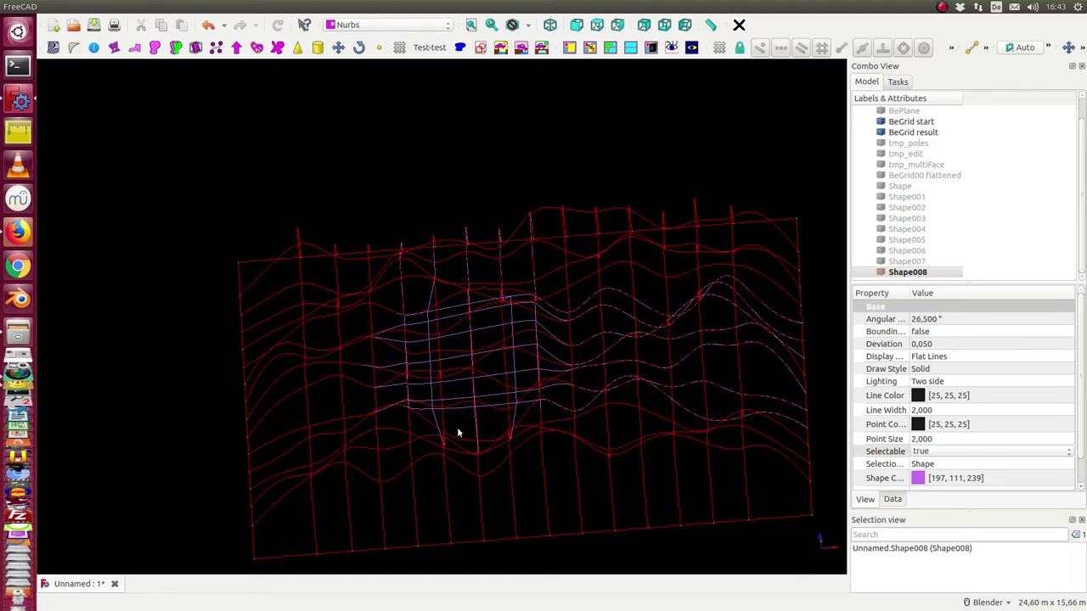
{"action": "middle_click_drag", "start_coordinate": [456, 433], "coordinate": [469, 365]}
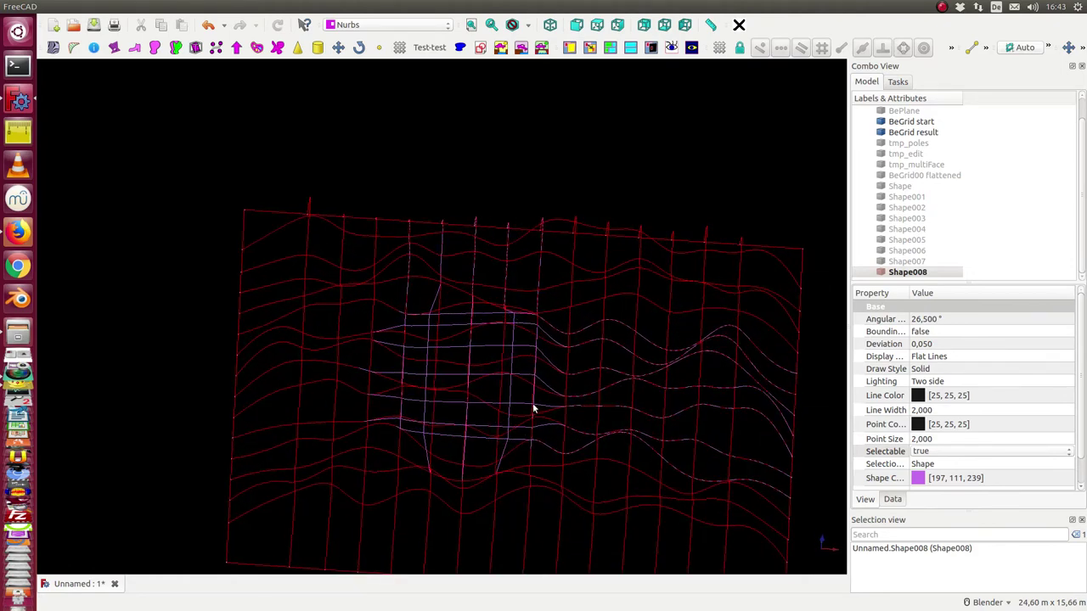
{"action": "middle_click_drag", "start_coordinate": [471, 430], "coordinate": [506, 396]}
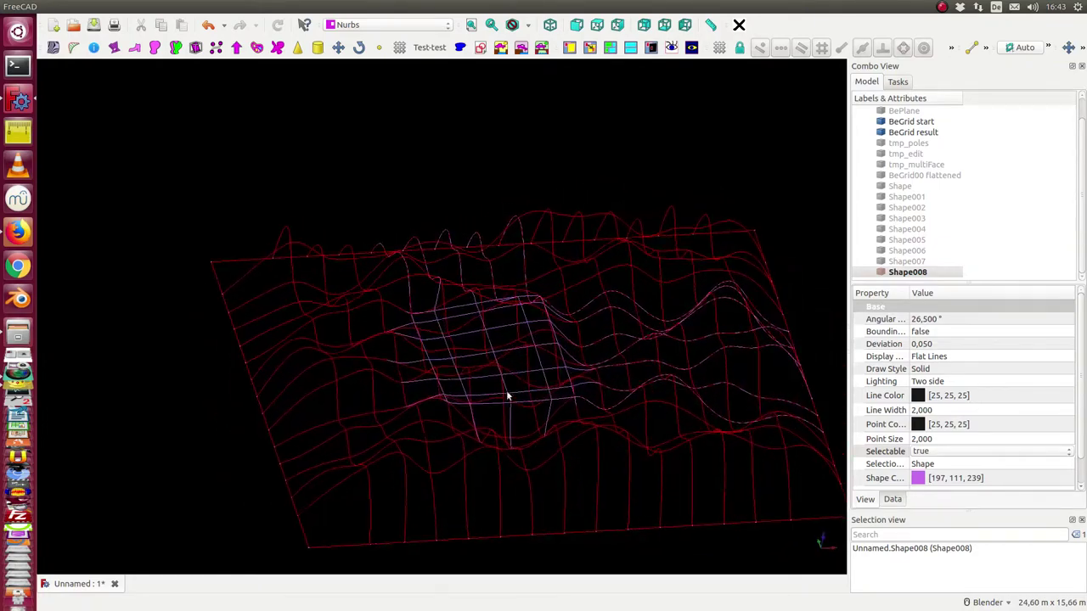
{"action": "middle_click_drag", "start_coordinate": [533, 351], "coordinate": [634, 364]}
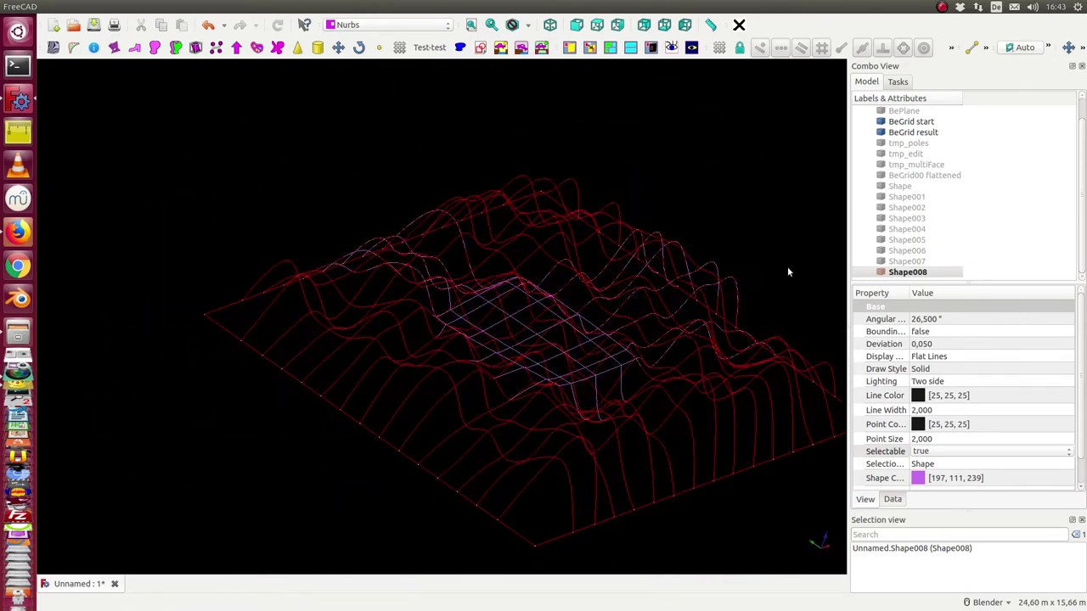
Step: Turn lighting back on and pan the shaded Shape008 terrain toward the upper left
{"action": "left_click", "coordinate": [881, 273]}
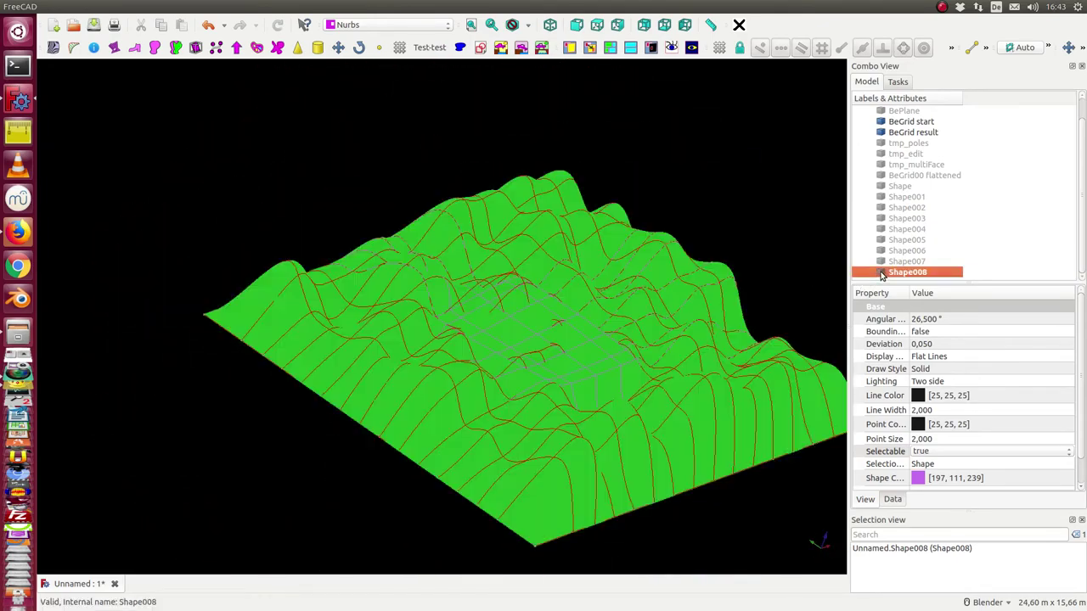
{"action": "left_click", "coordinate": [698, 167]}
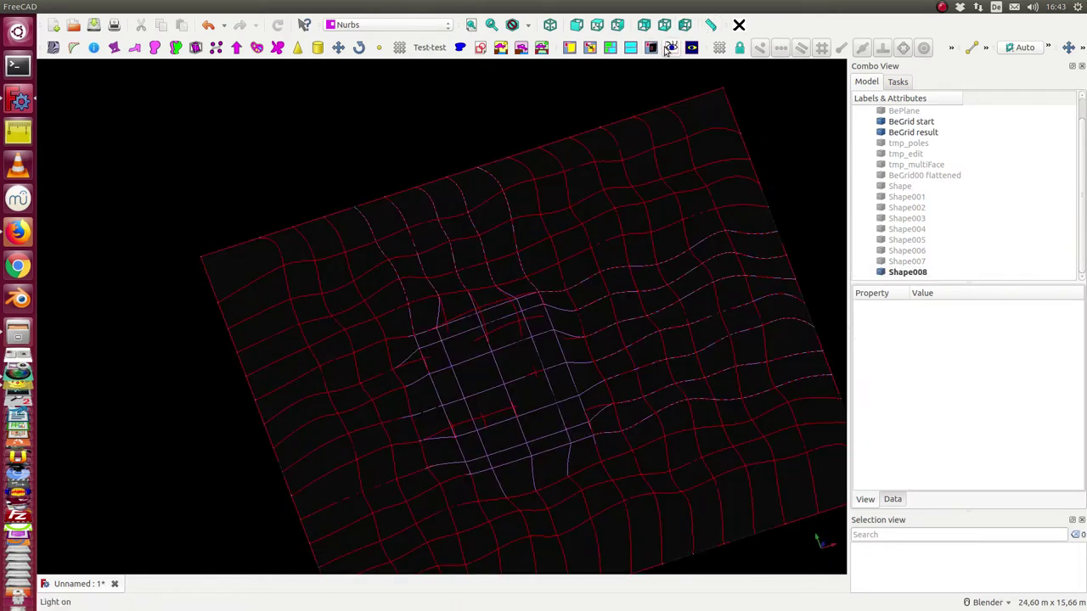
{"action": "left_click", "coordinate": [670, 47]}
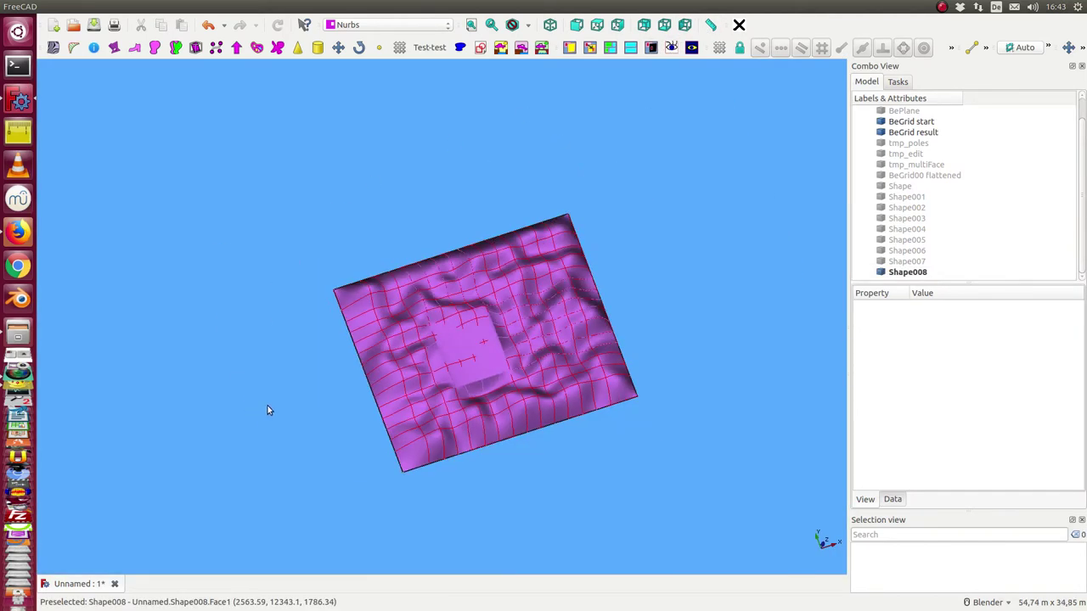
{"action": "middle_click_drag", "start_coordinate": [266, 410], "coordinate": [155, 365], "text": "shift"}
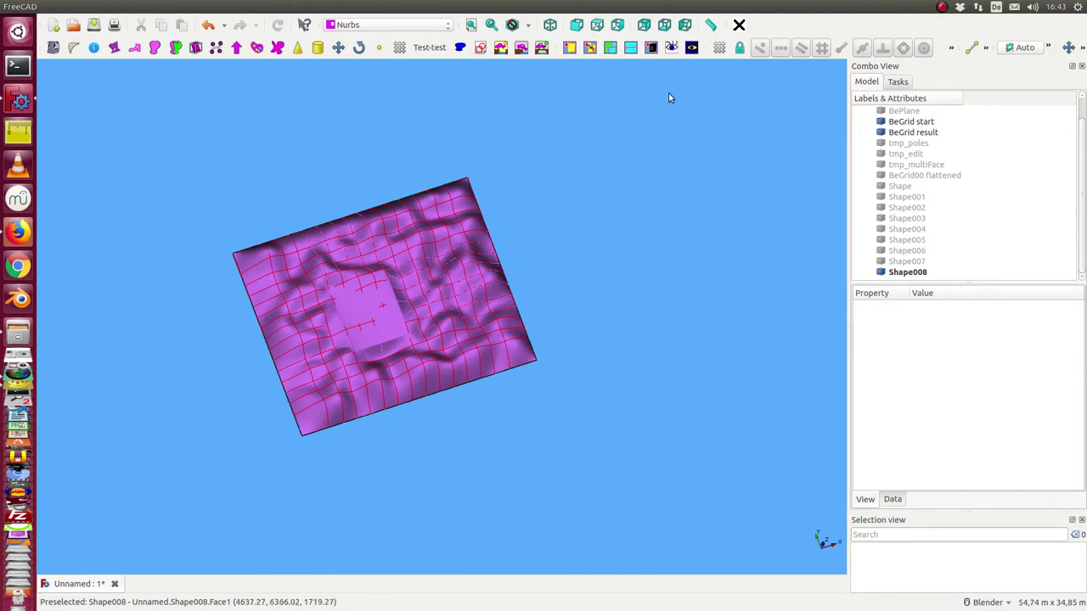
Step: Reopen the poles editor, select tmp_poles, and pick two corner poles on the terrain's right side
{"action": "left_click", "coordinate": [737, 26]}
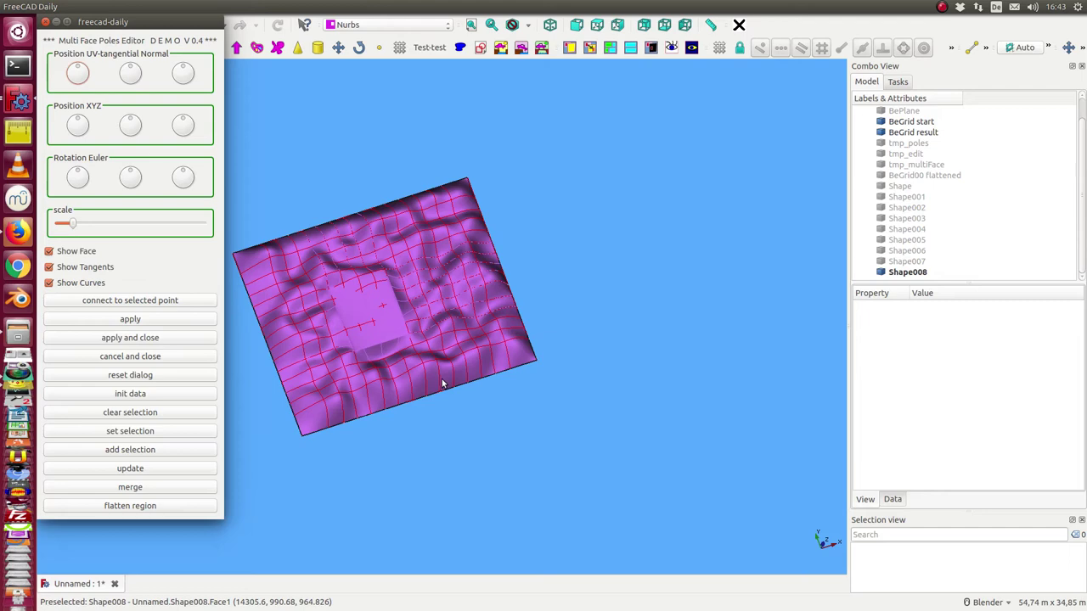
{"action": "scroll", "coordinate": [441, 384], "scroll_direction": "up", "scroll_amount": 5}
{"action": "left_click", "coordinate": [907, 144]}
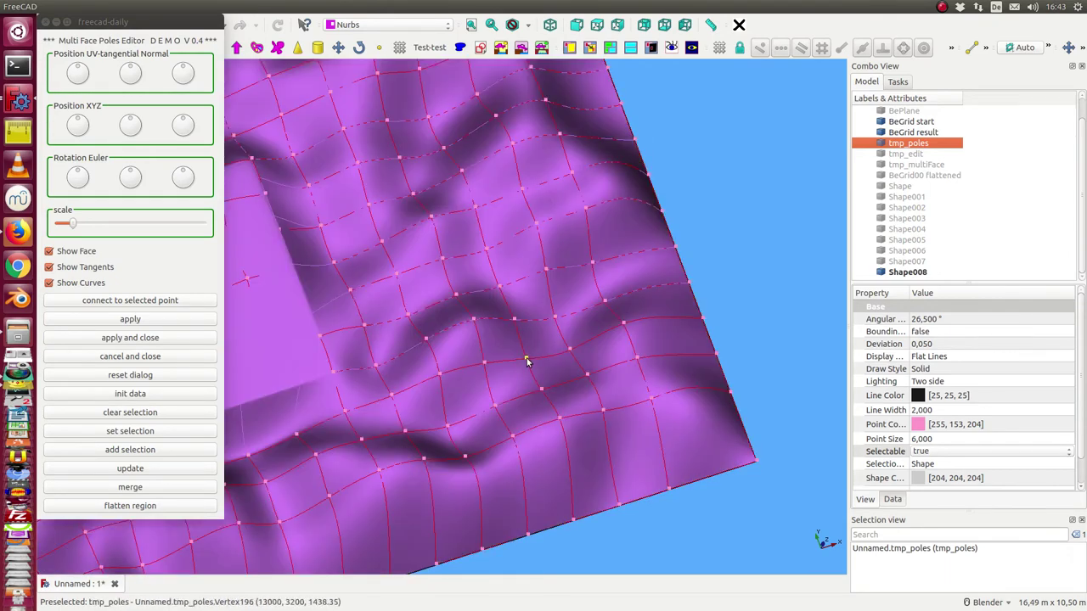
{"action": "left_click", "coordinate": [526, 358]}
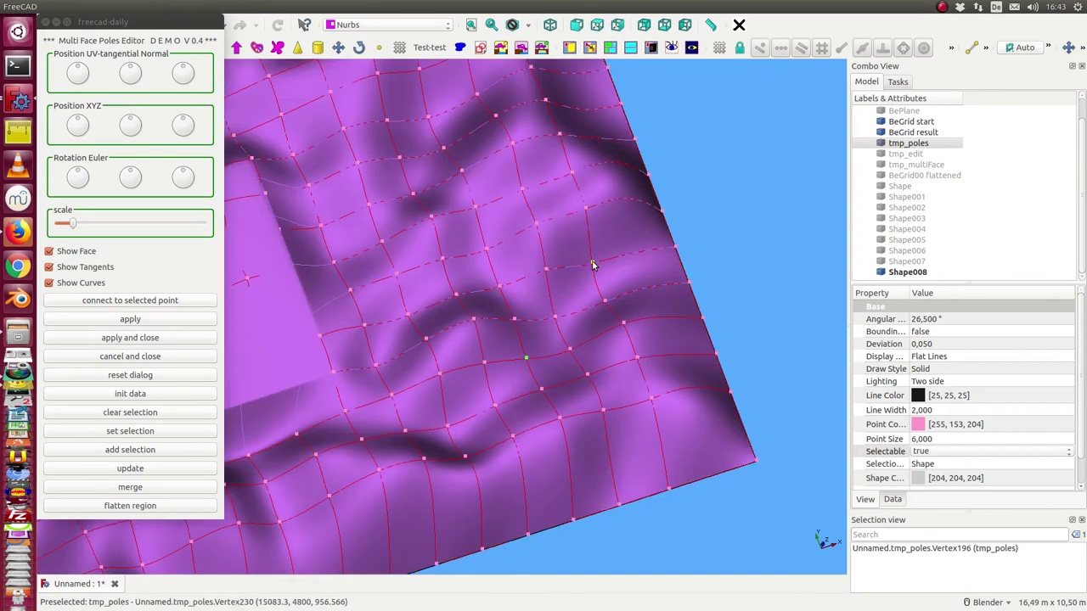
{"action": "left_click", "coordinate": [593, 266], "text": "ctrl"}
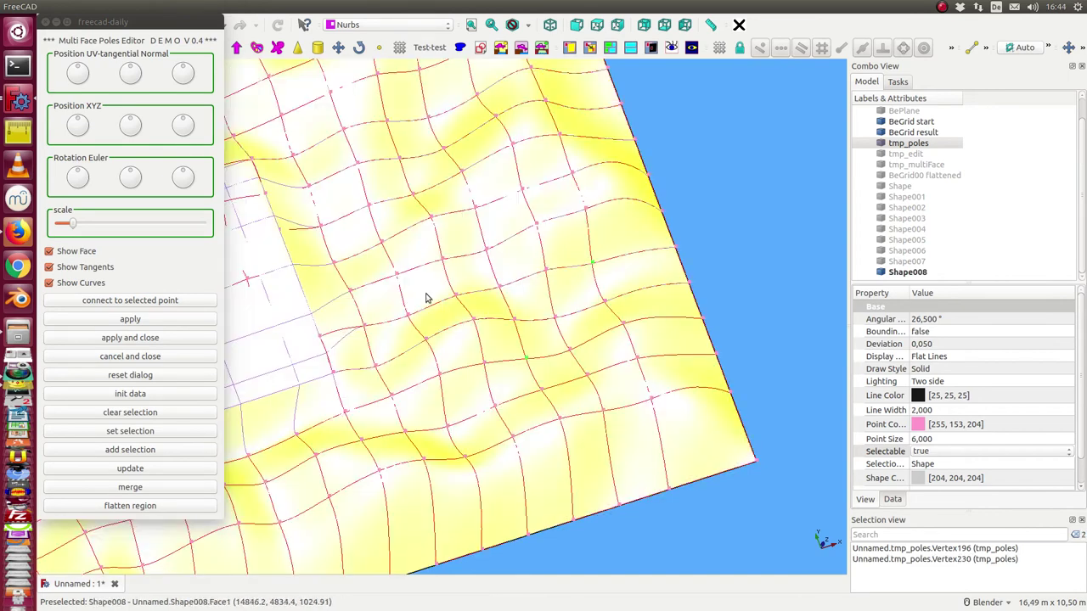
Step: Mark the patch between the two picked poles on the terrain's right side and flatten it
{"action": "left_click", "coordinate": [95, 433]}
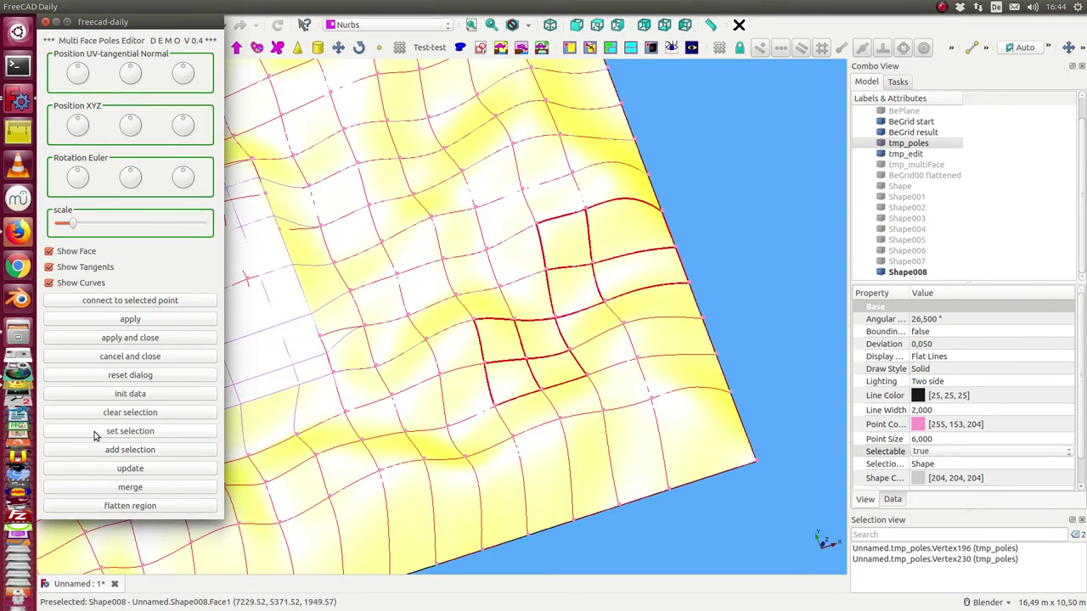
{"action": "left_click", "coordinate": [140, 507]}
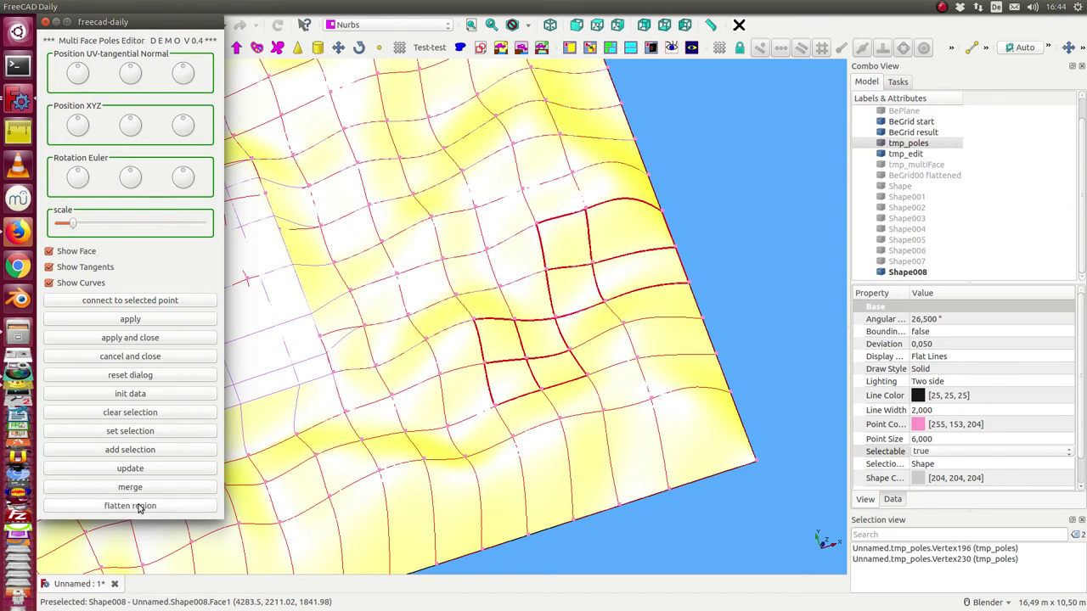